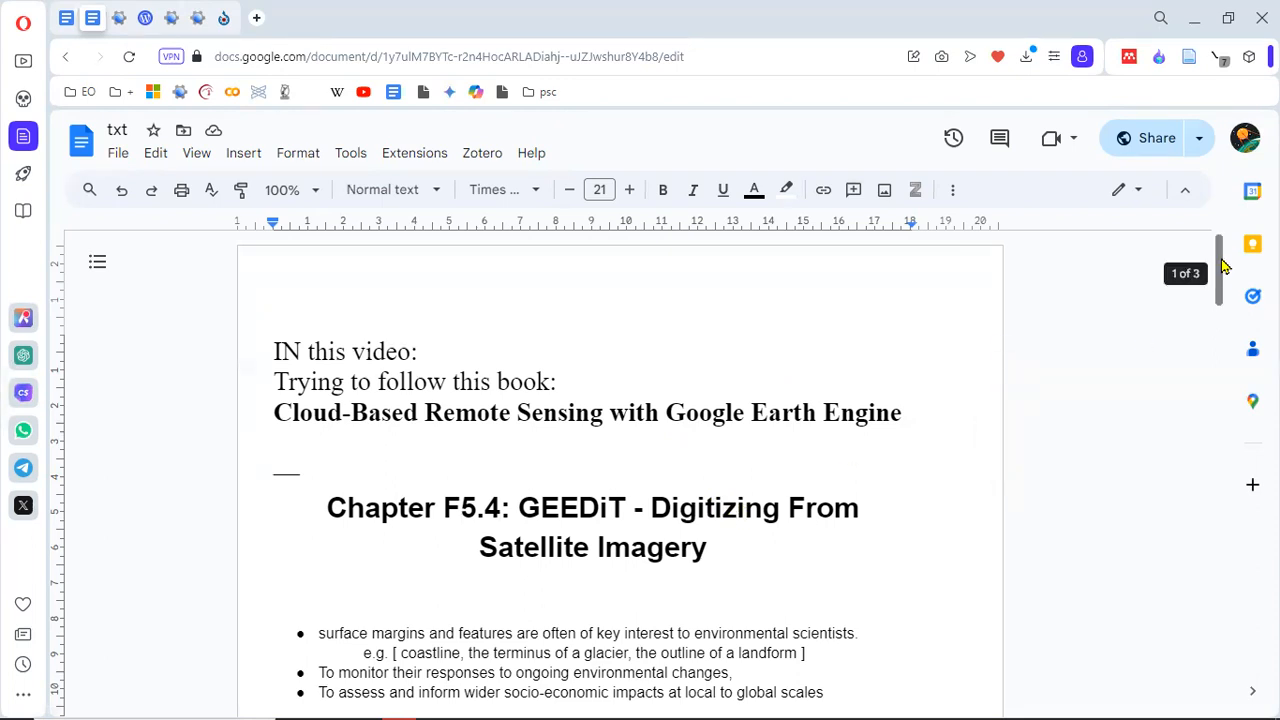
Step: Read through the chapter F5.4 GEEDiT notes, from the margin digitization challenges down to the "How?" list
left_click_drag(1222, 264, 1230, 318)
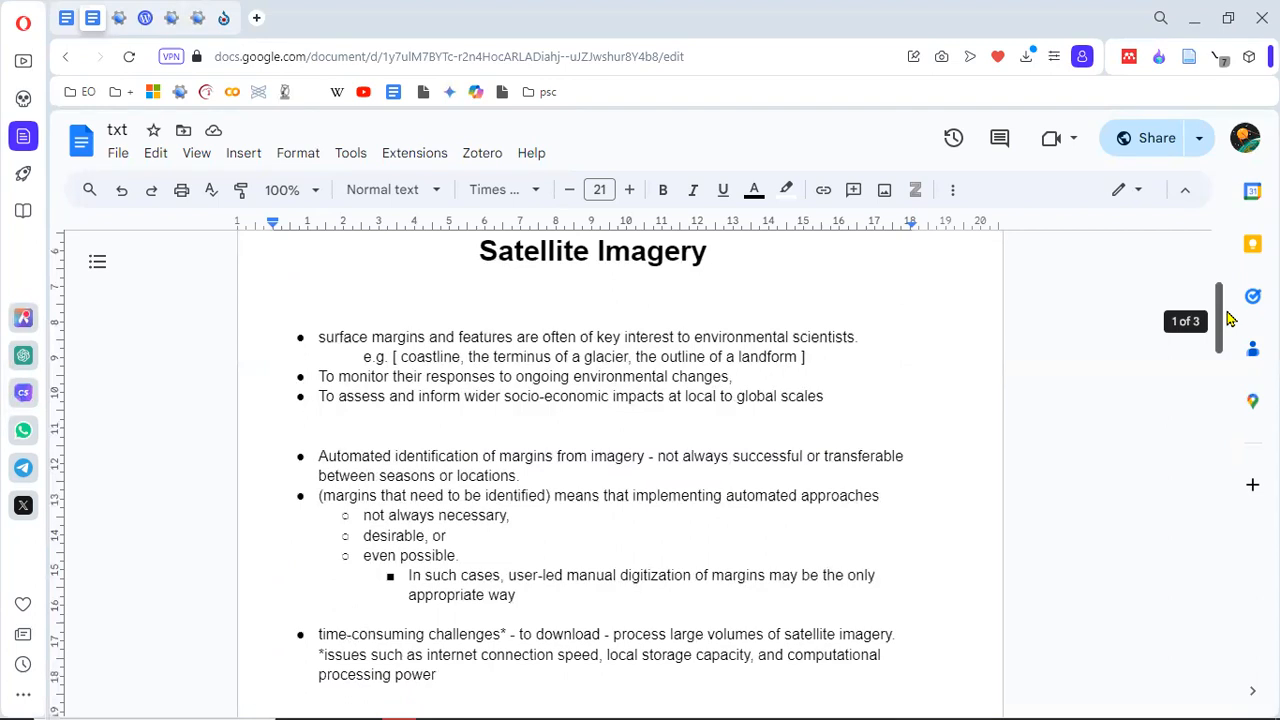
scroll(1230, 318, "up", 1)
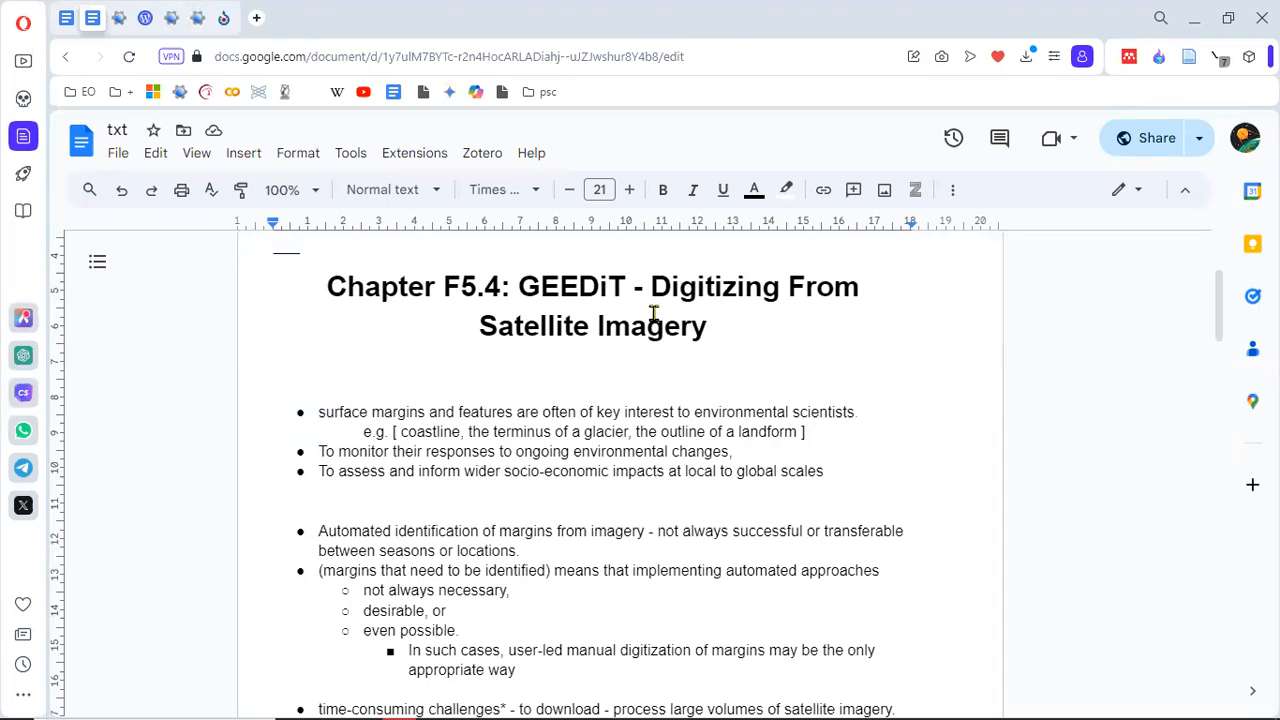
left_click(352, 412)
mouse_move(627, 700)
scroll(1226, 323, "down", 2)
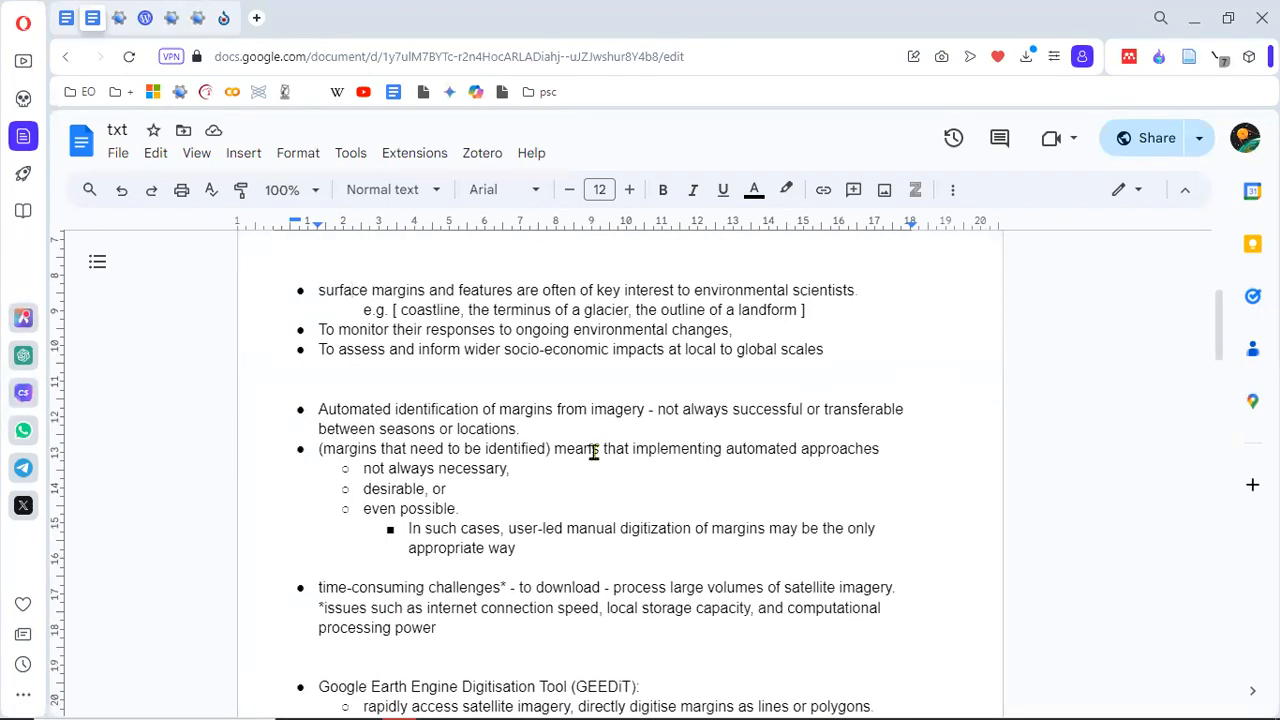
left_click(483, 410)
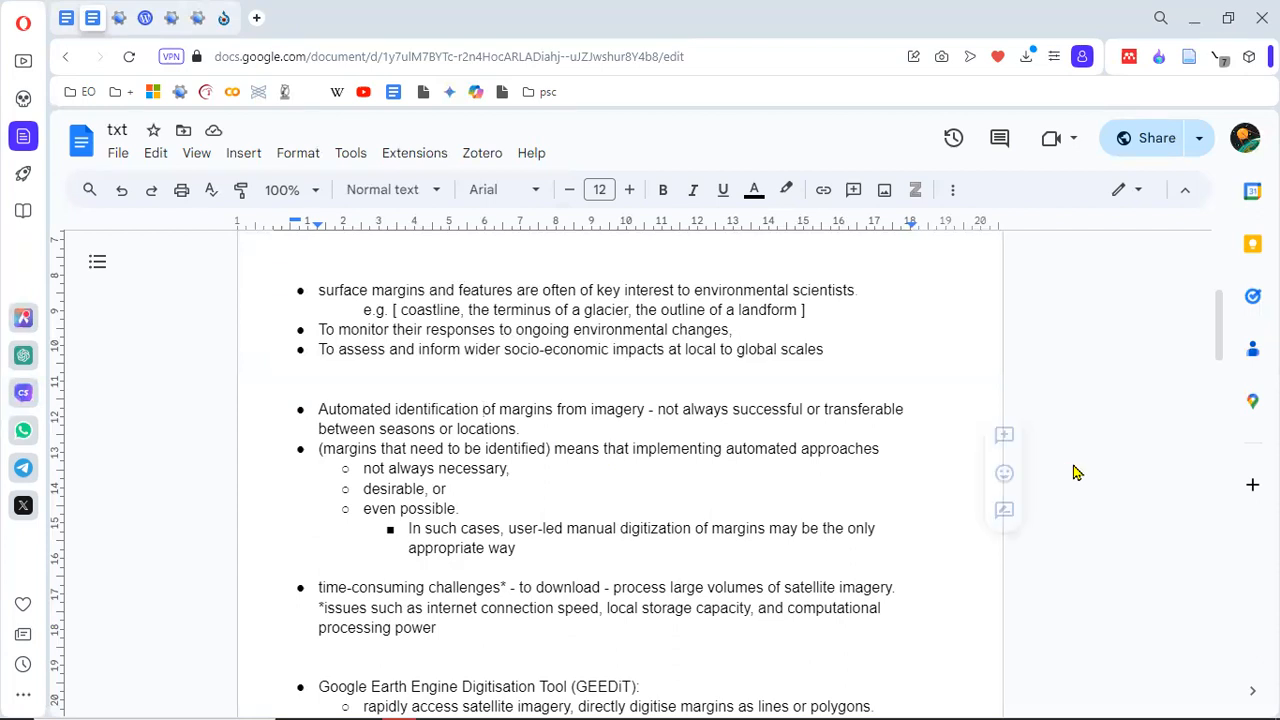
left_click_drag(1220, 343, 1221, 374)
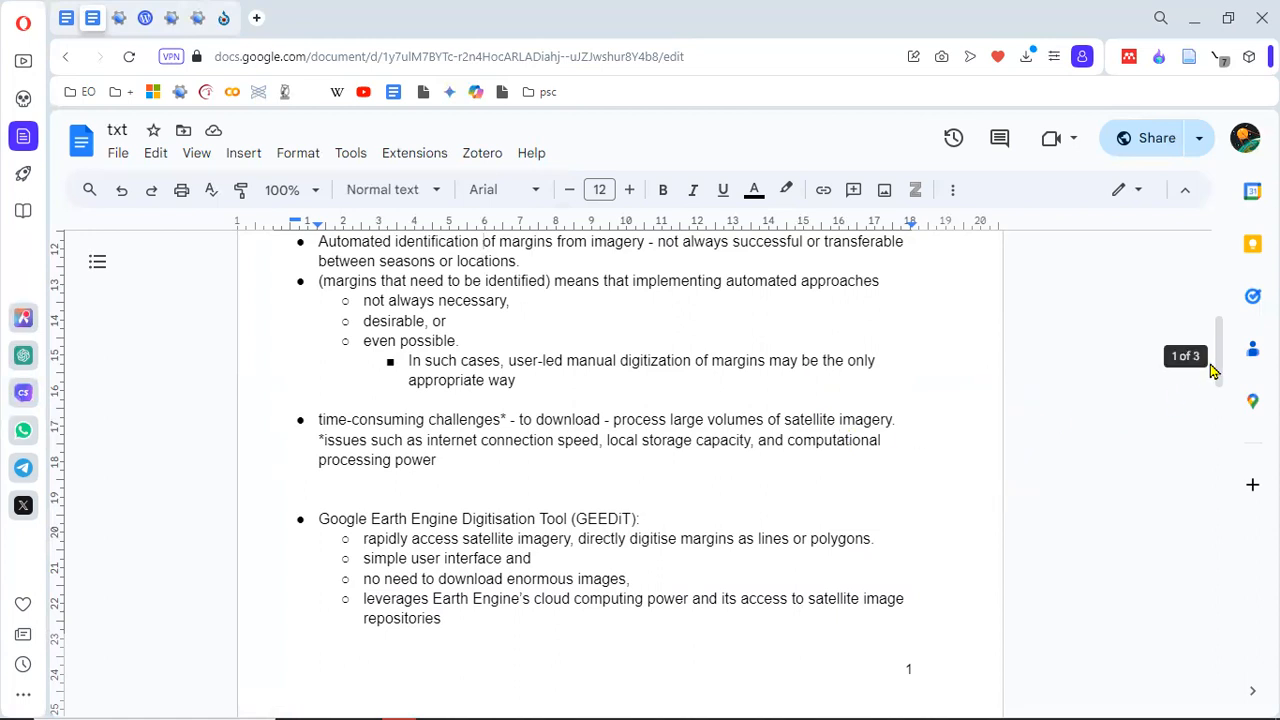
left_click_drag(1217, 363, 1221, 386)
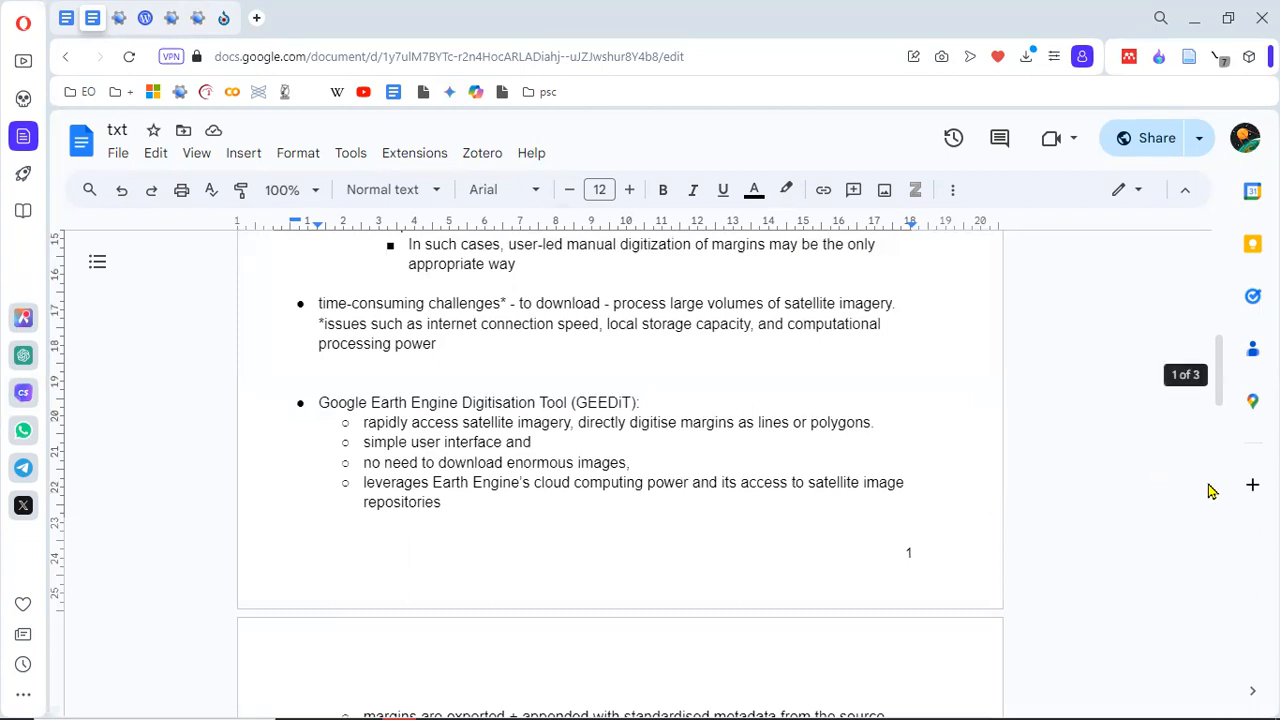
left_click_drag(1220, 404, 1229, 443)
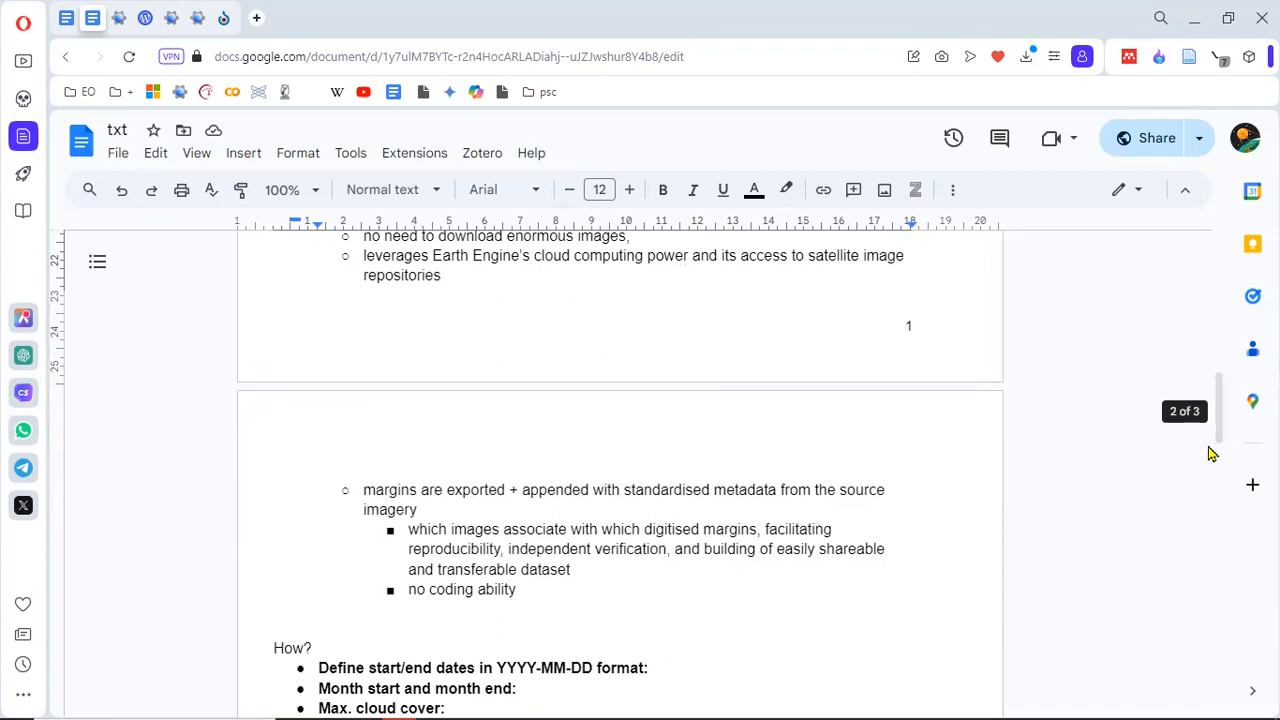
left_click_drag(1219, 434, 1218, 438)
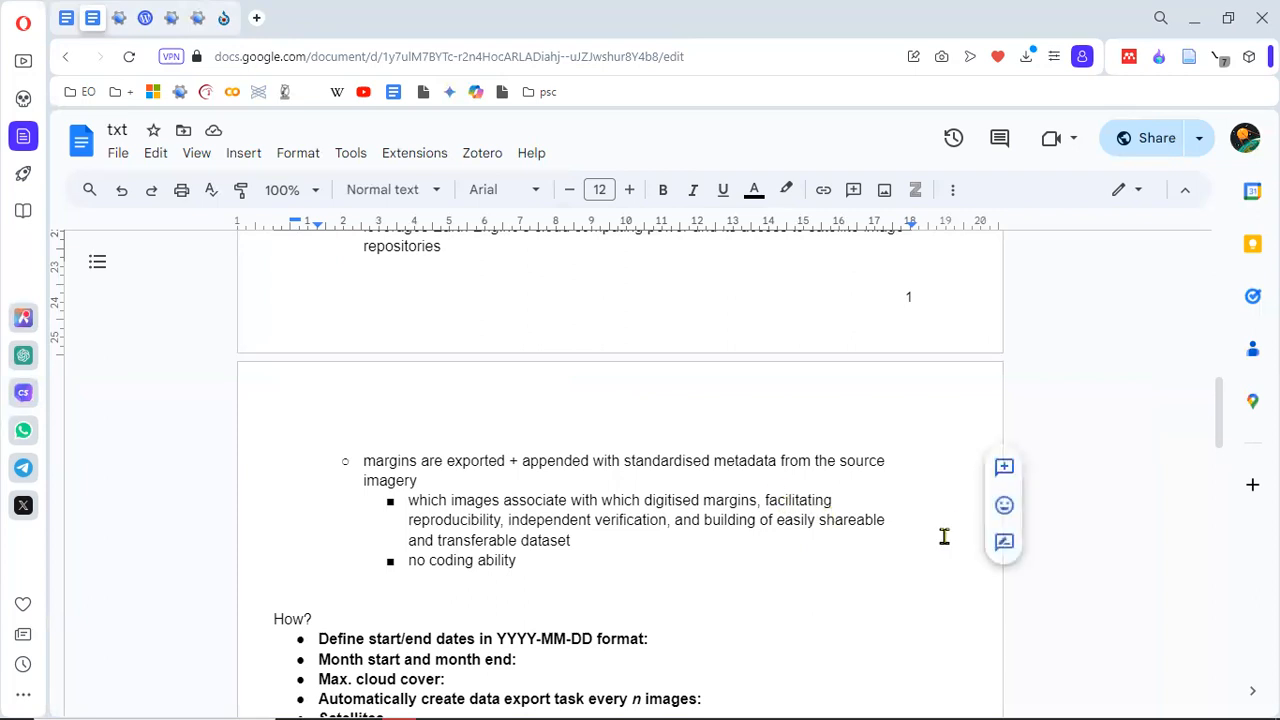
left_click_drag(1219, 434, 1219, 466)
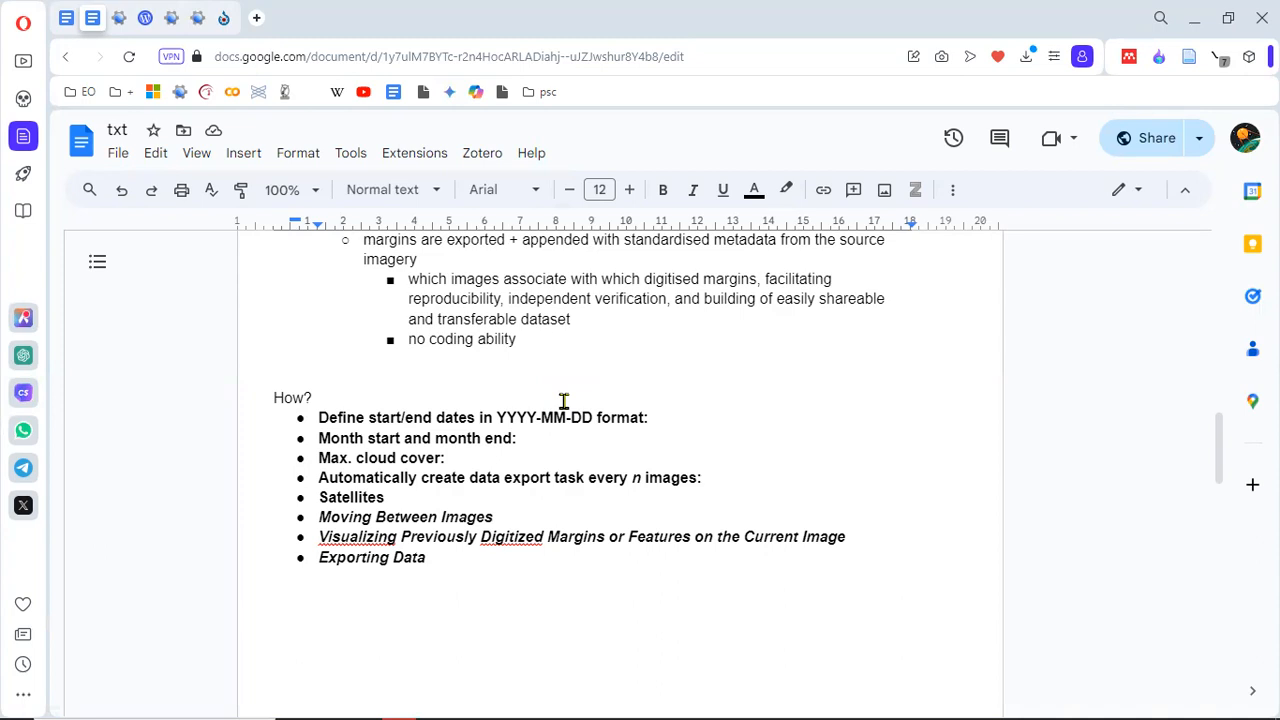
Step: View the F54a Checkpoint Links and Info script in Earth Engine and the GEEDiT version links on the WordPress page
left_click(122, 14)
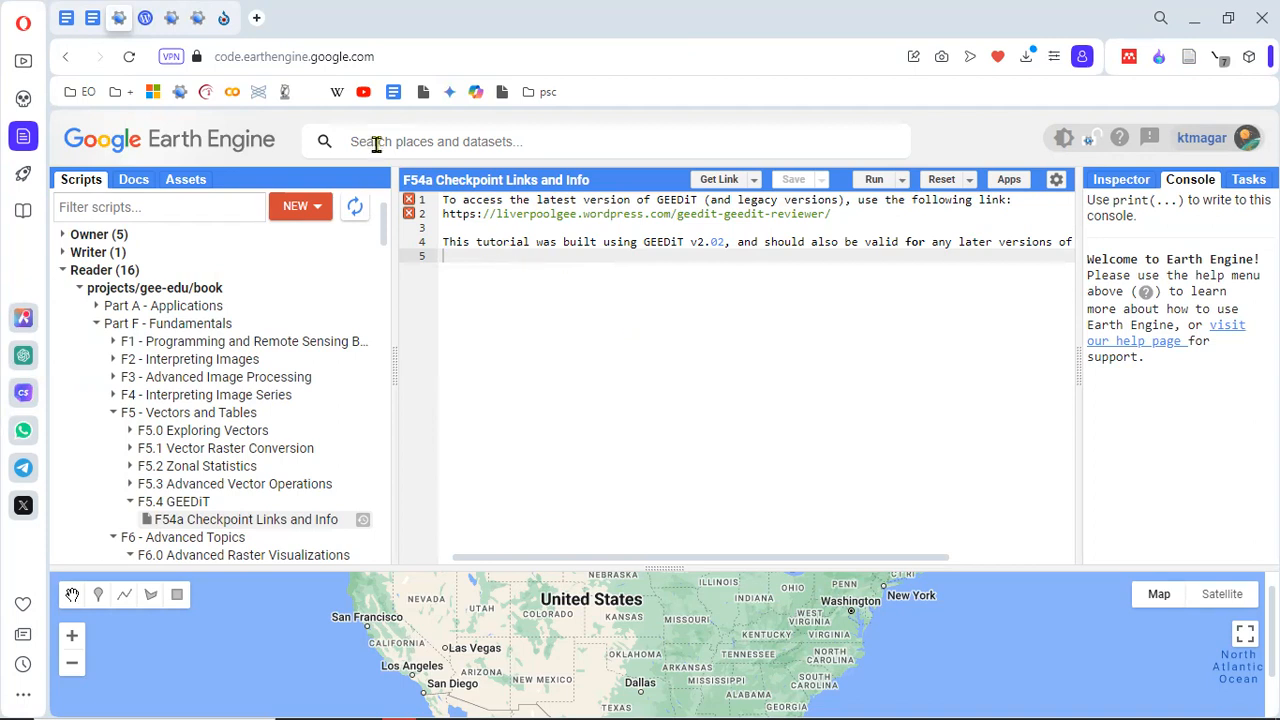
left_click(145, 18)
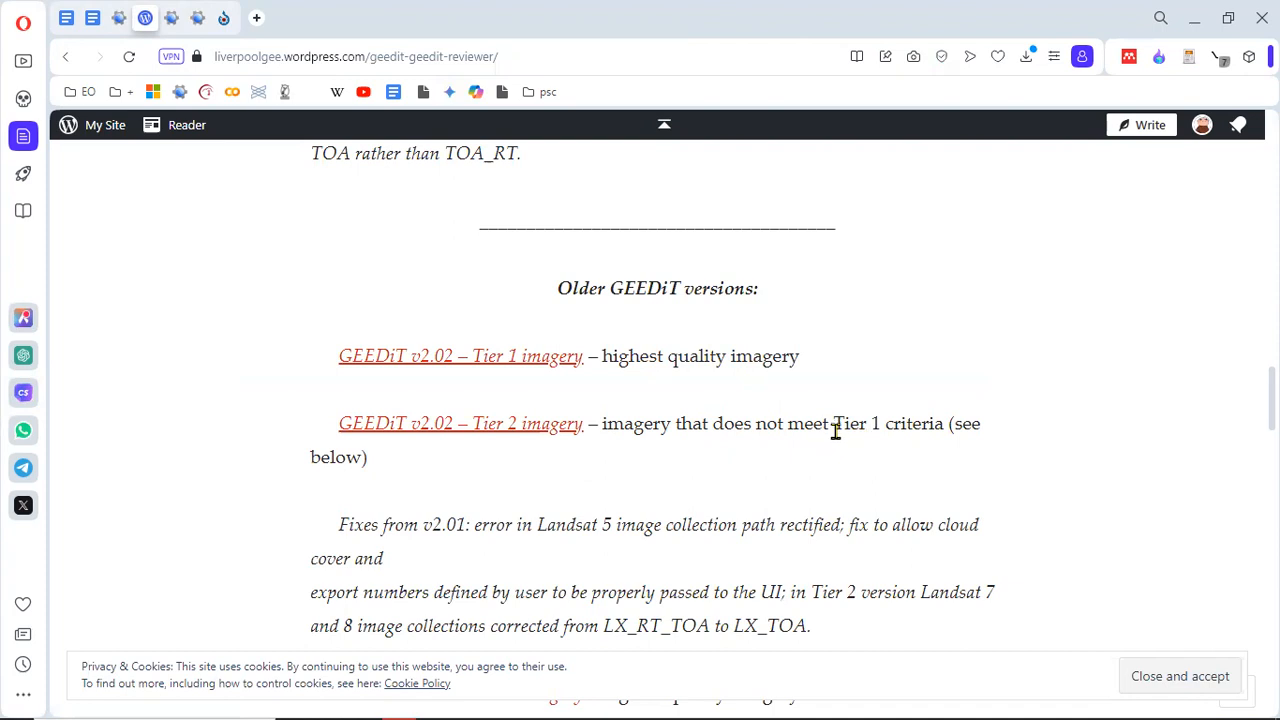
mouse_move(933, 700)
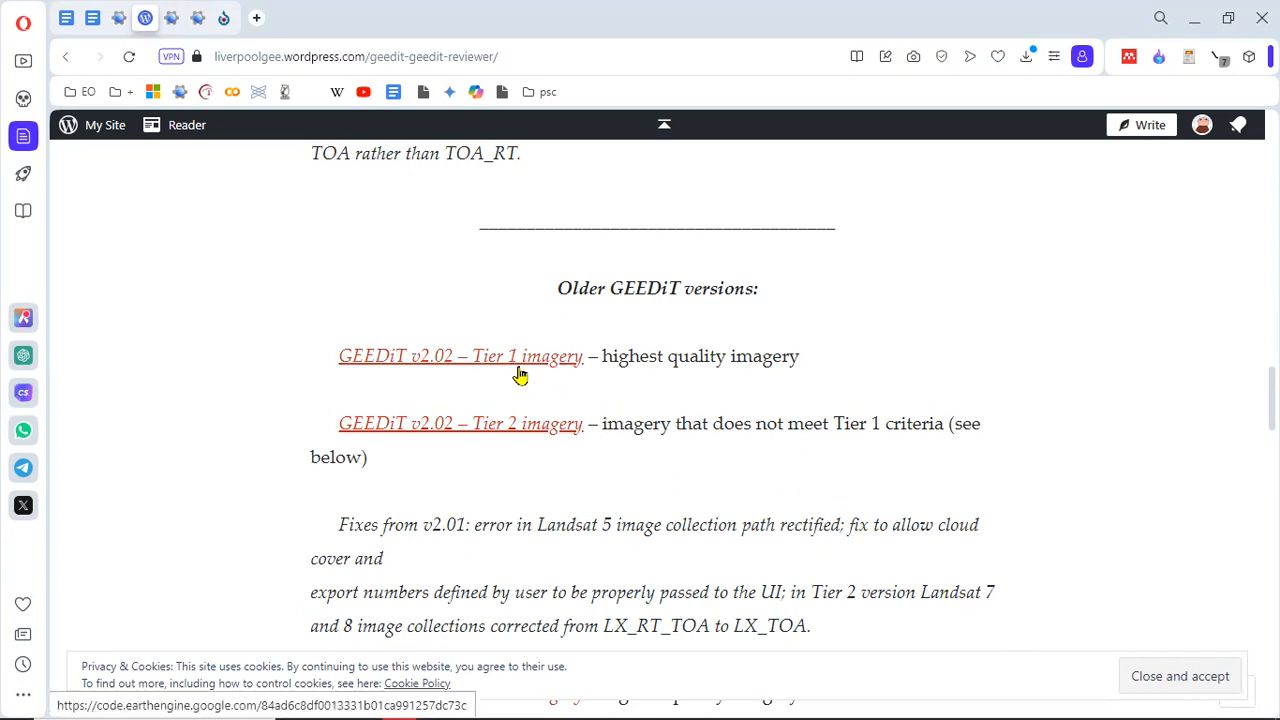
Step: Open the GEEDiT v2.03 Tier 1 script and examine its code through to the satellite checkbox definitions
left_click(171, 18)
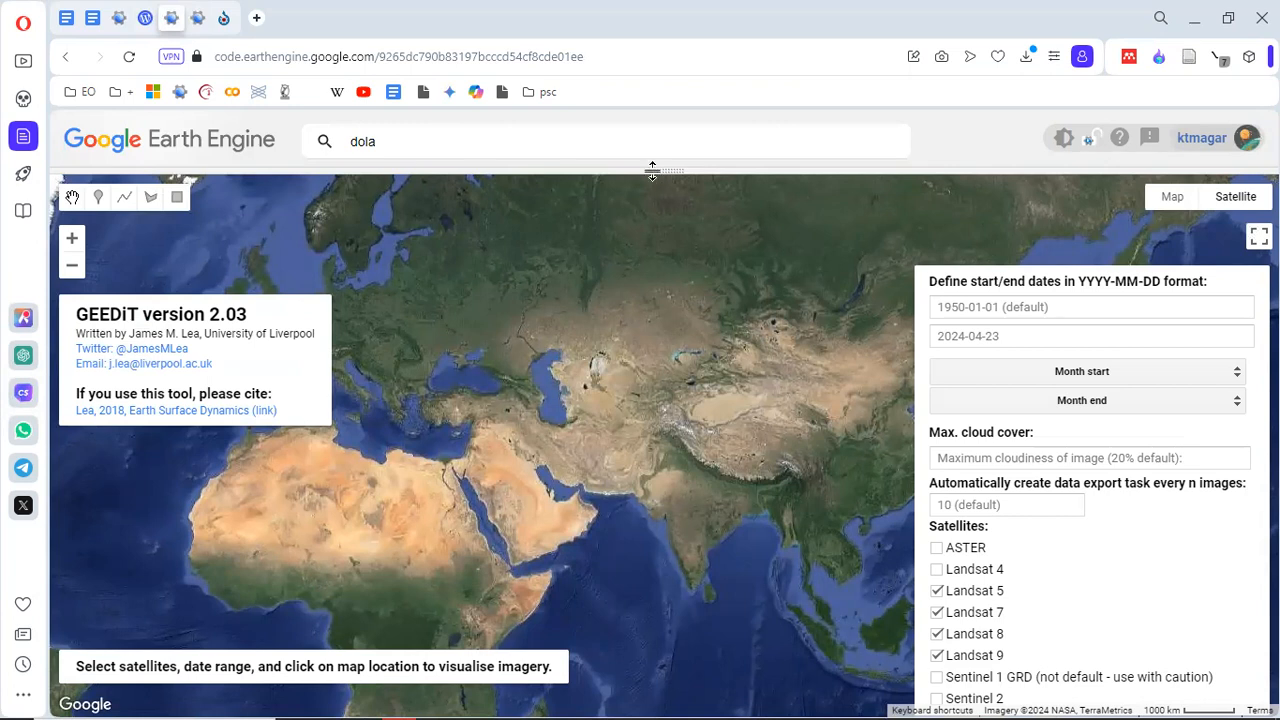
left_click_drag(652, 170, 678, 409)
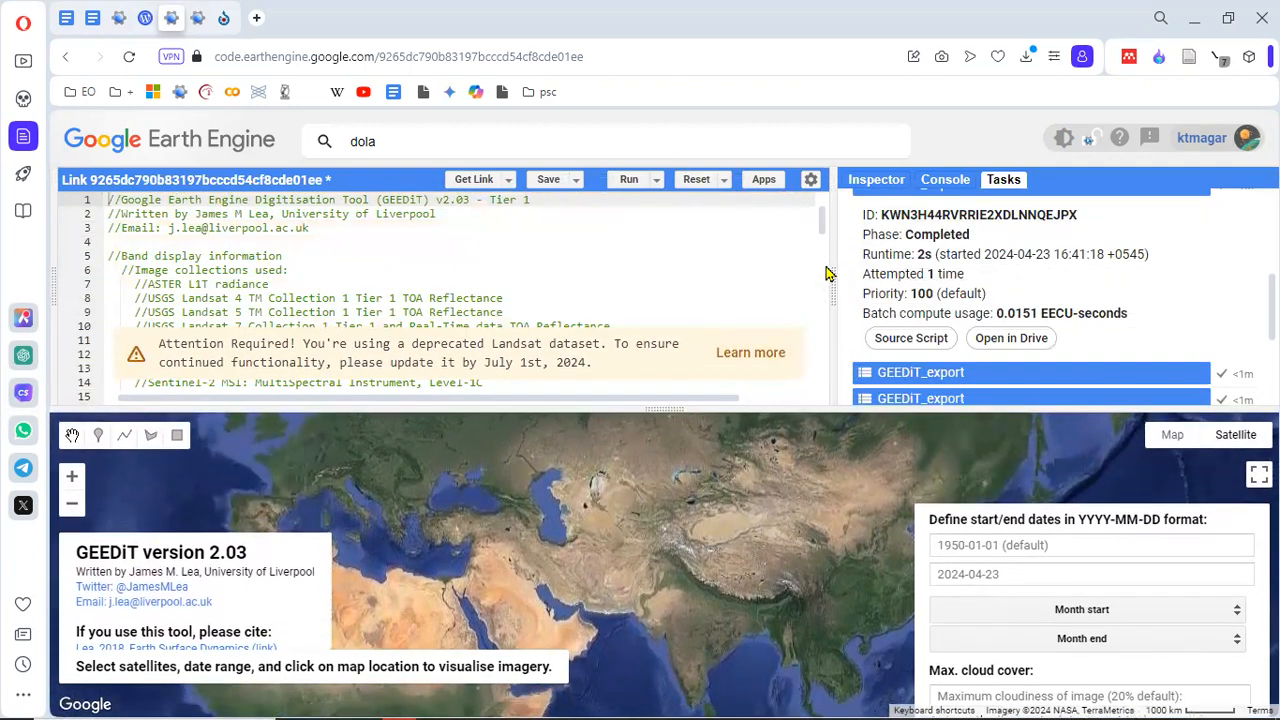
left_click_drag(830, 261, 1090, 244)
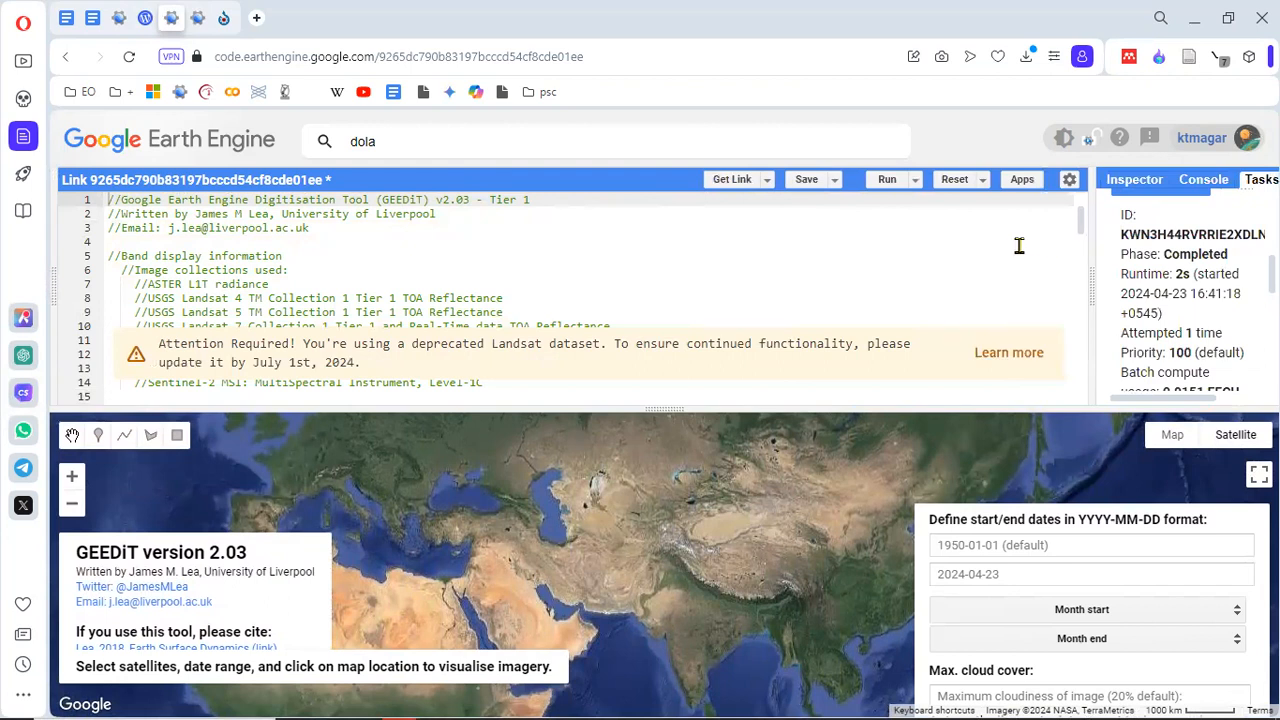
scroll(1080, 237, "down", 5)
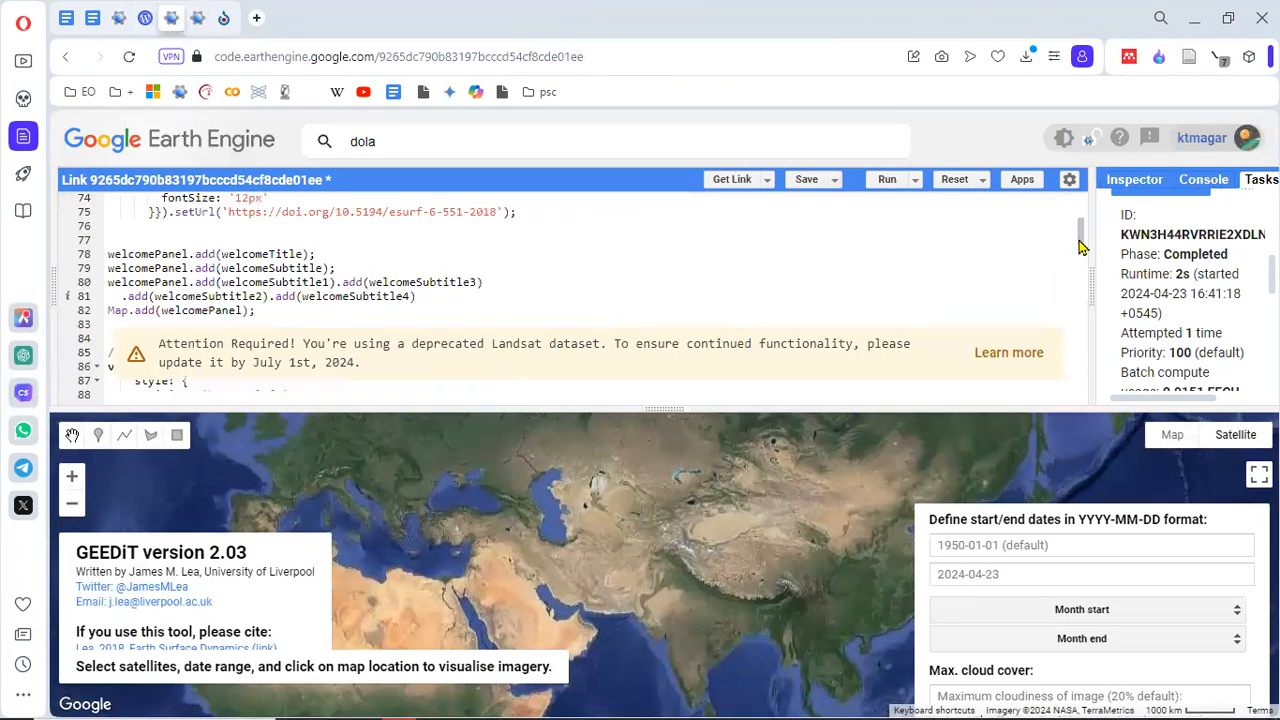
left_click_drag(1081, 233, 1081, 271)
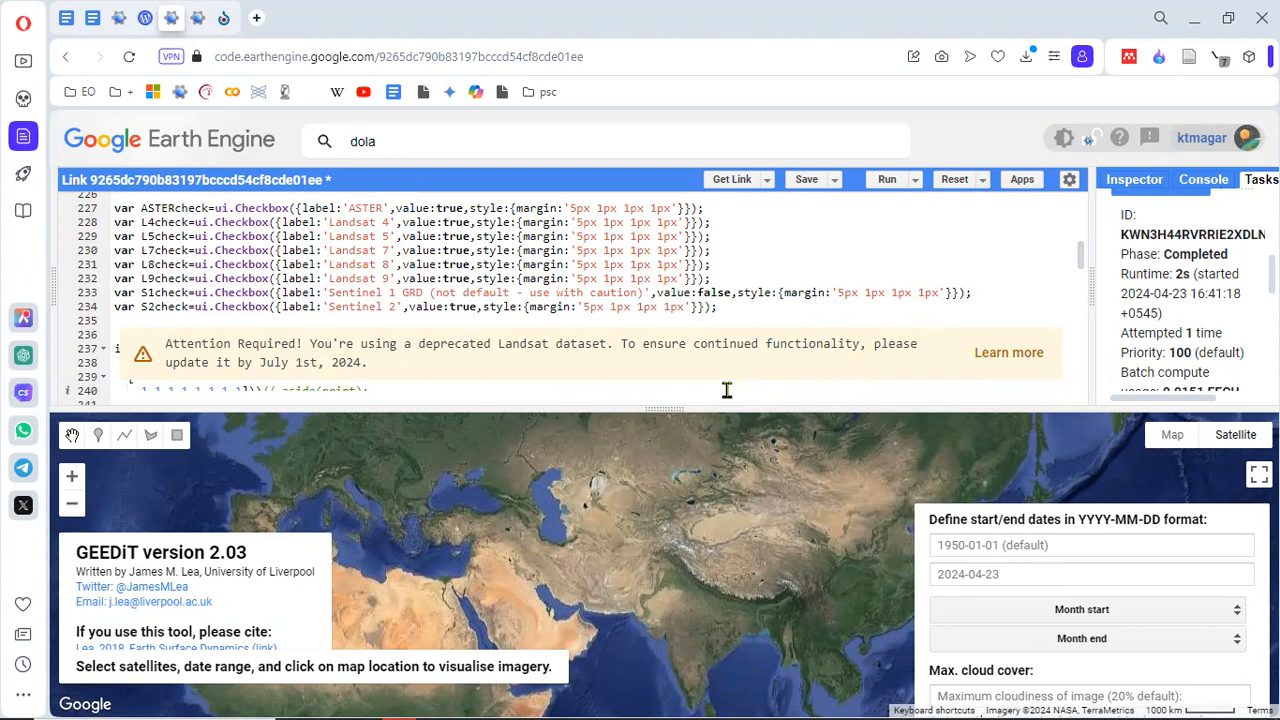
mouse_move(1228, 697)
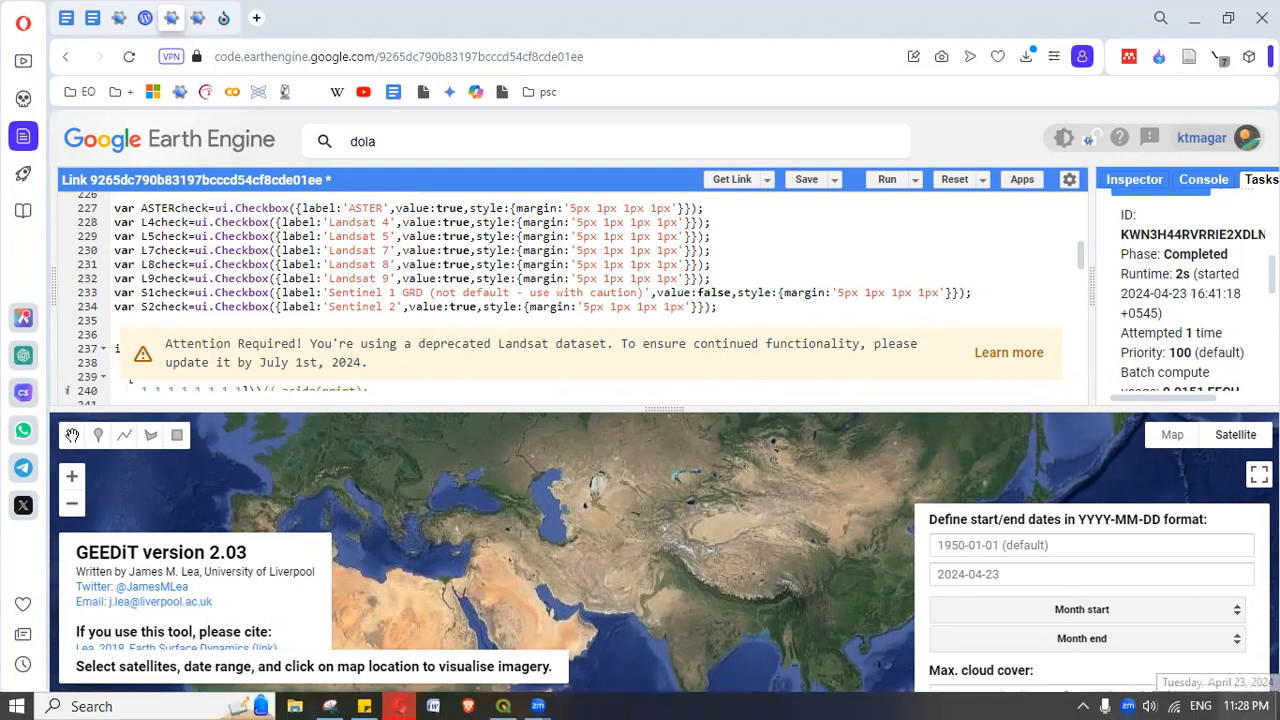
Step: Enlarge the GEEDiT map and pick a location at the southern end of the western Aral Sea basin to load its imagery
left_click_drag(695, 408, 726, 163)
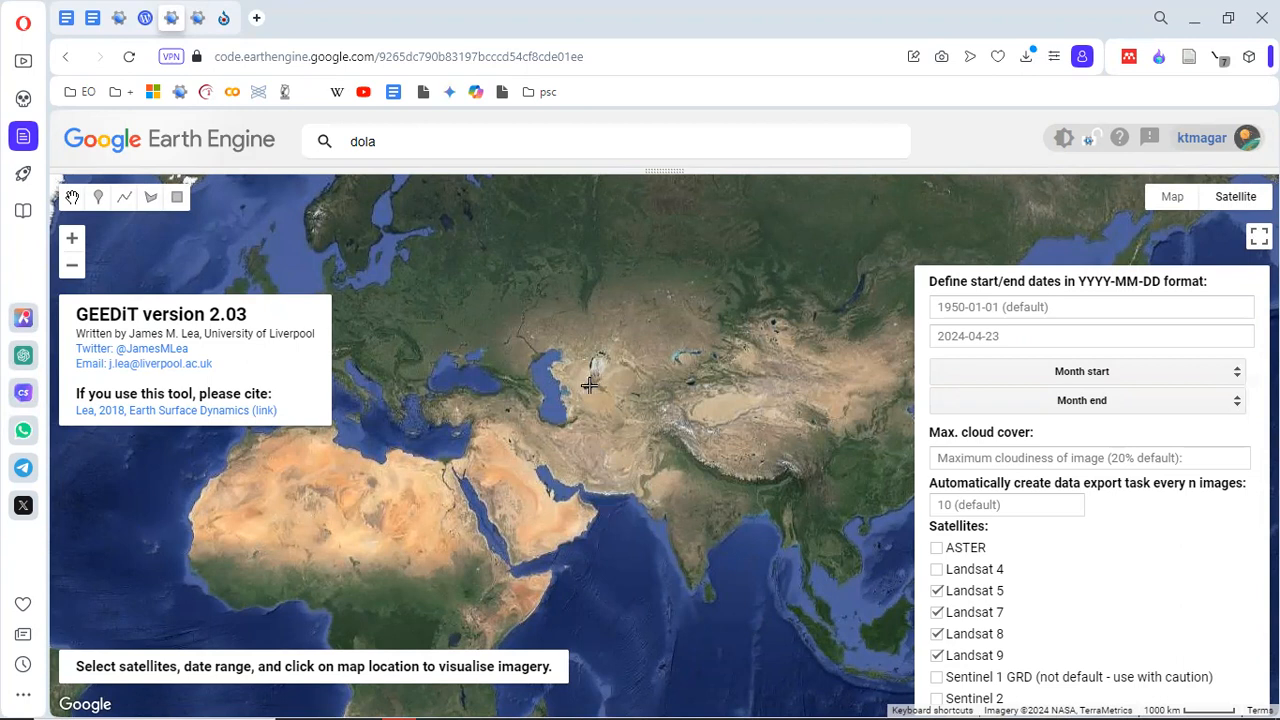
scroll(592, 380, "up", 2)
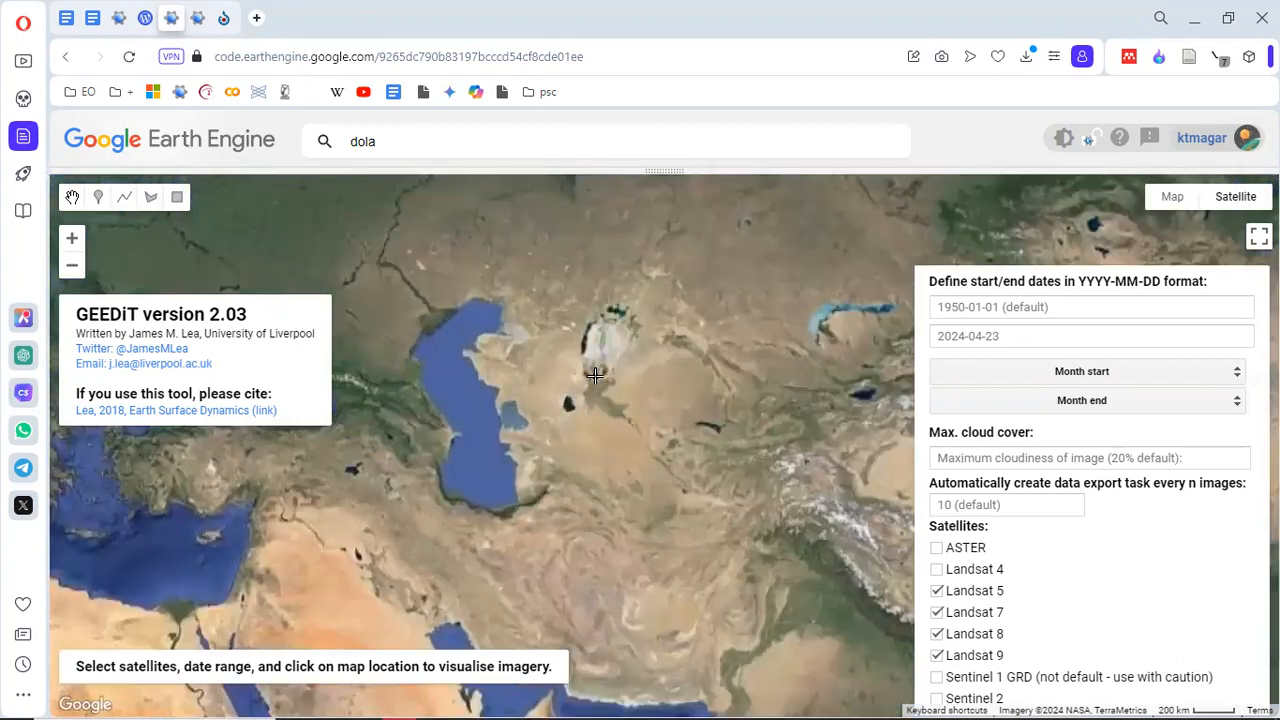
scroll(595, 375, "up", 2)
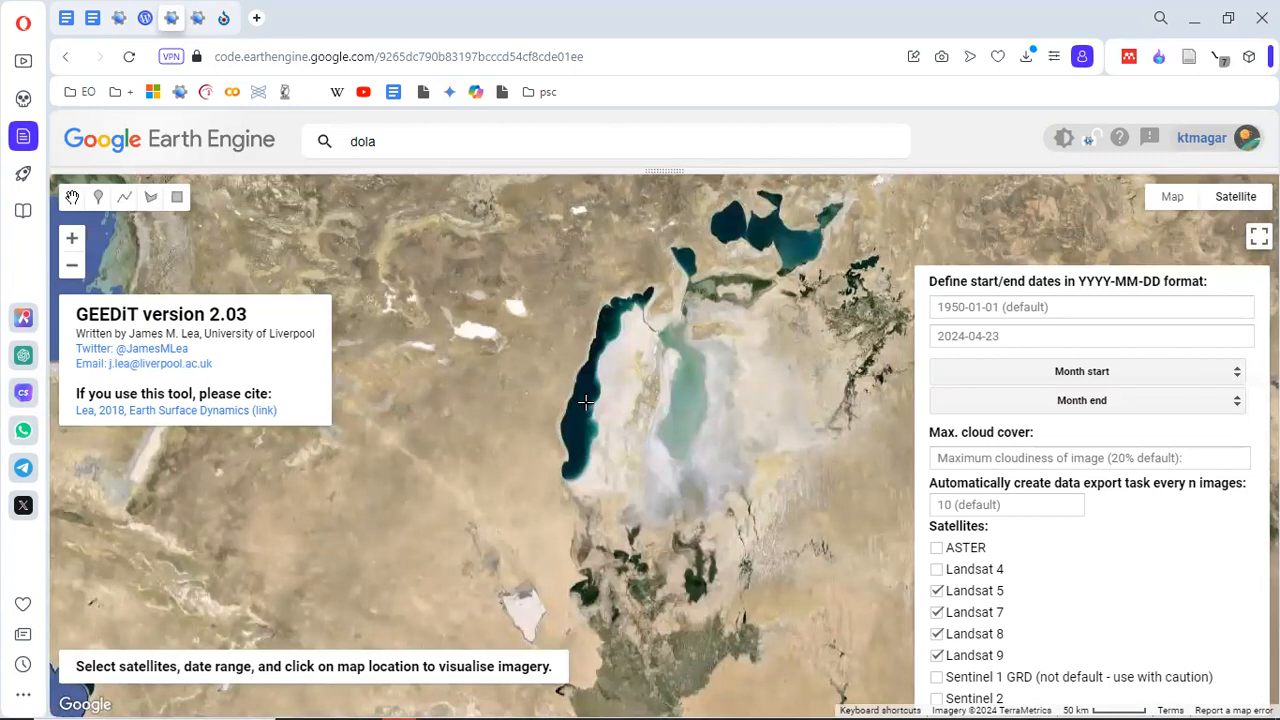
left_click(585, 402)
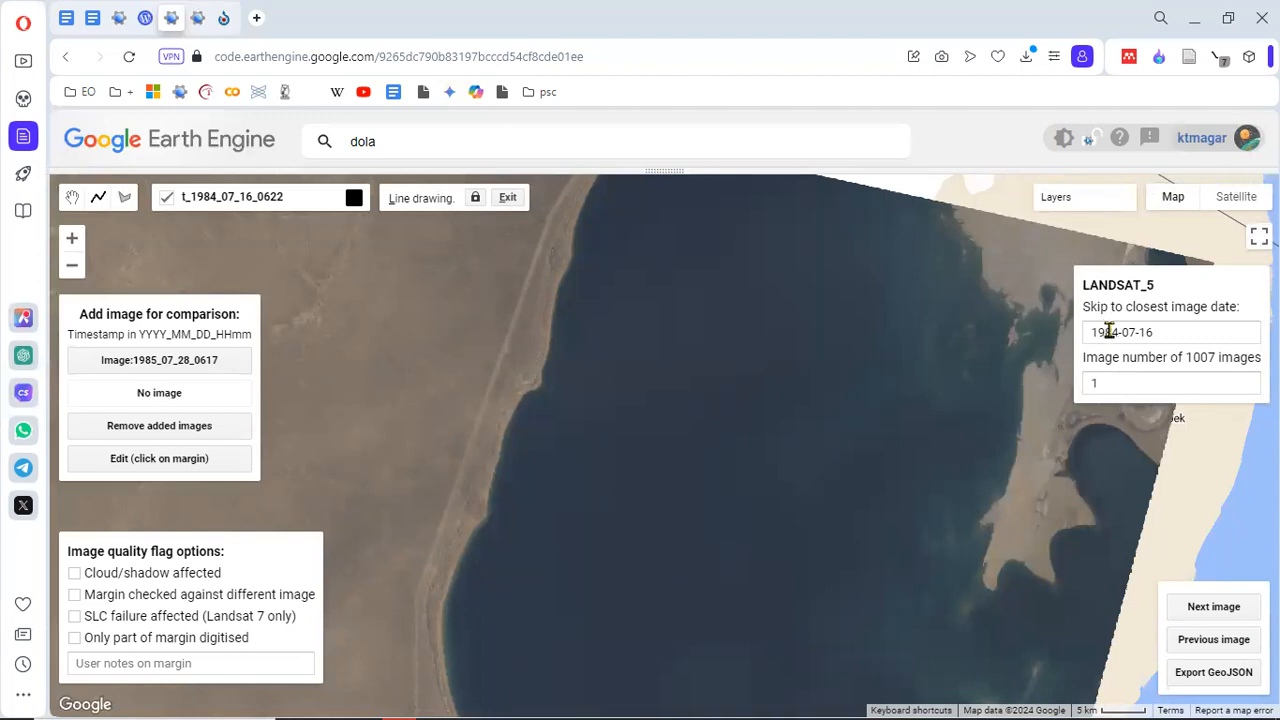
Step: Digitize a short margin line along the northeastern shoreline on the 1984-07-16 Landsat 5 image
mouse_move(228, 195)
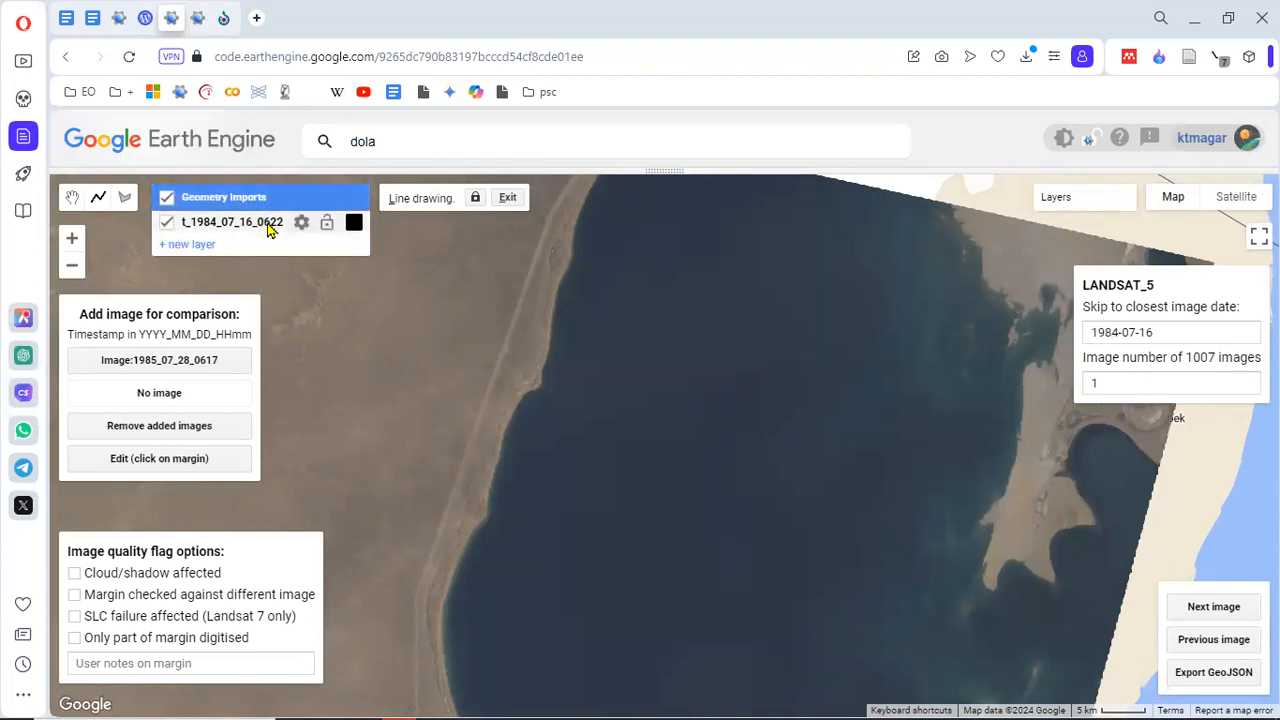
mouse_move(290, 219)
left_click(239, 231)
left_click(239, 231)
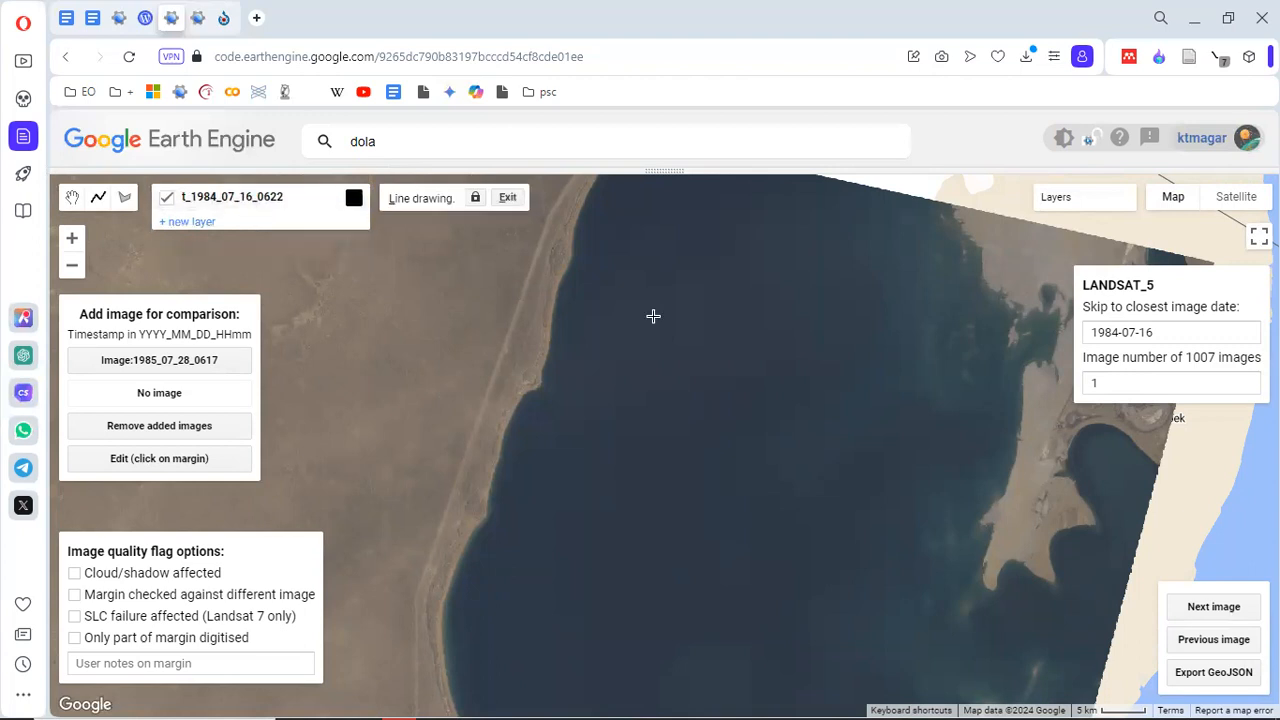
left_click_drag(816, 340, 711, 363)
left_click(796, 263)
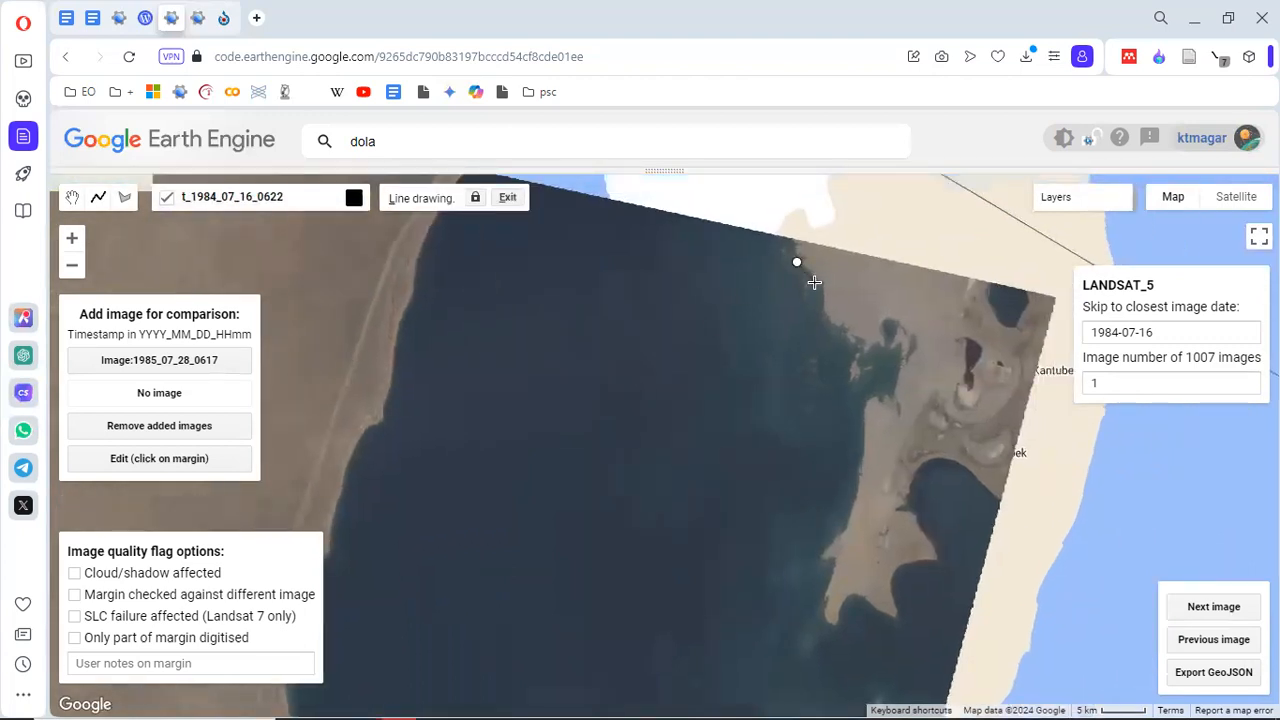
left_click(818, 291)
left_click(827, 310)
left_click(830, 325)
left_click(850, 341)
key("Escape")
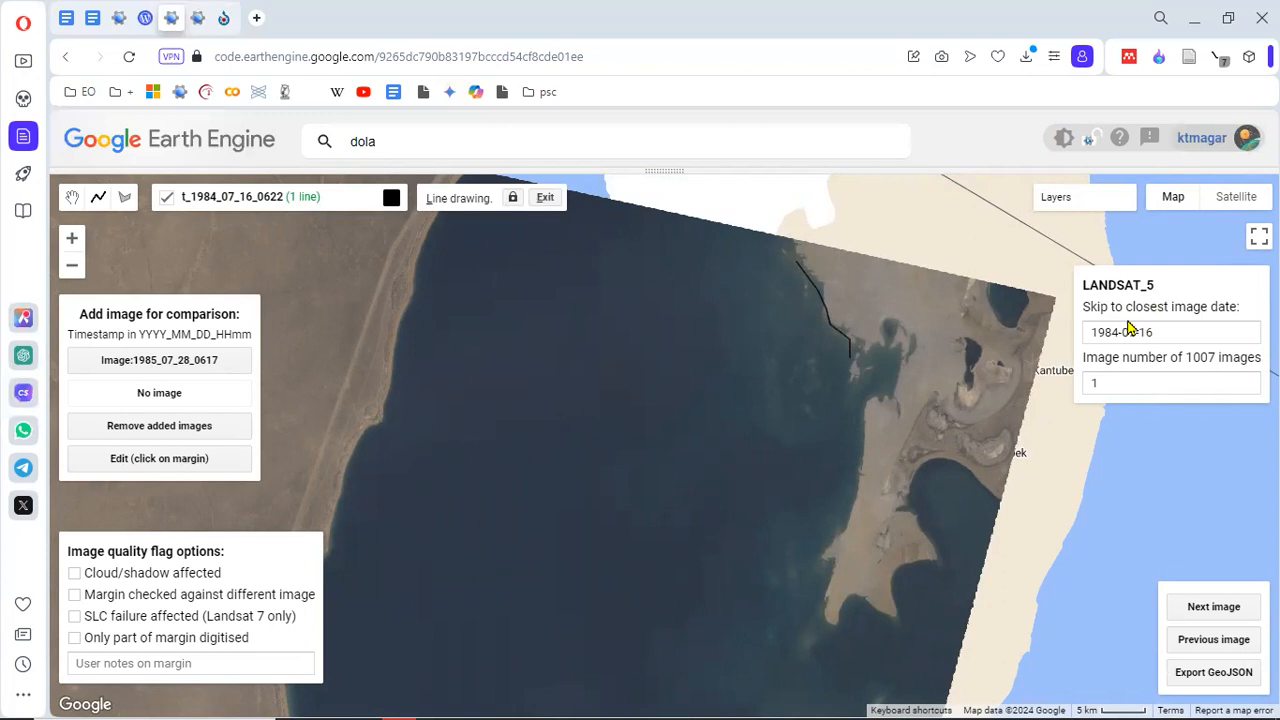
Step: Skip to the image closest to 2015-07-16, and advance to the next image of the shoreline
left_click_drag(1121, 330, 1092, 330)
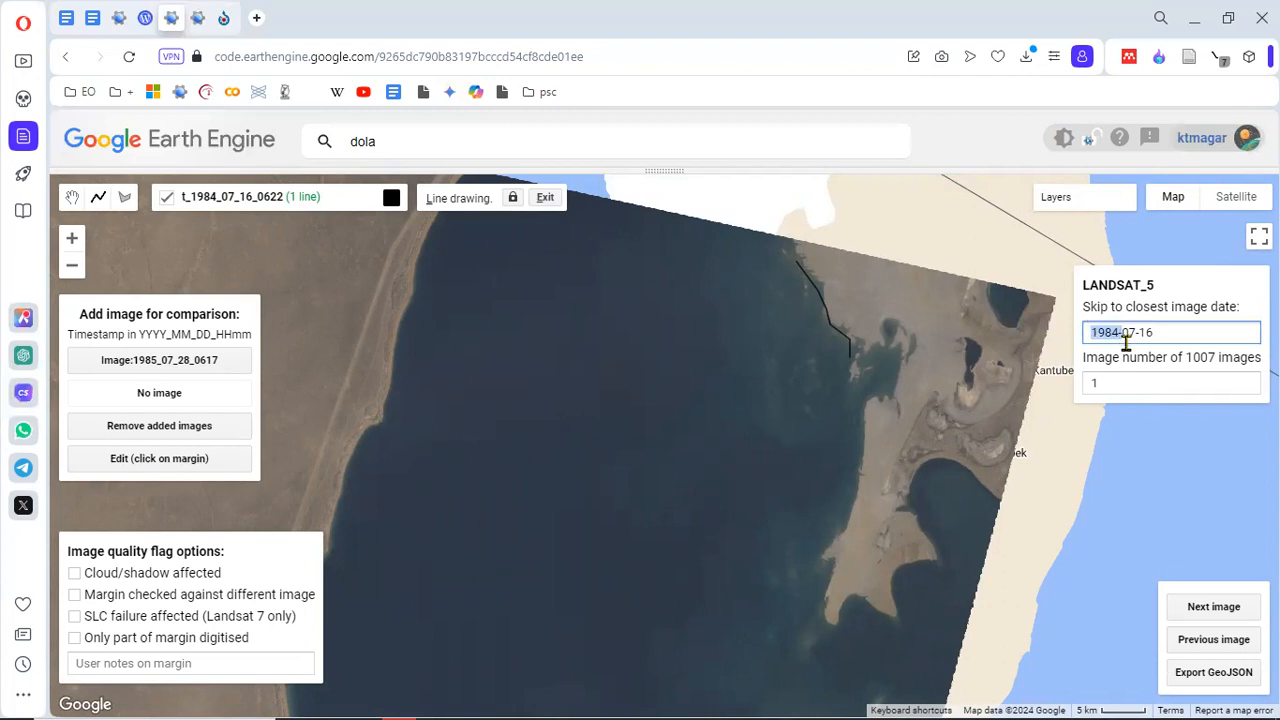
type("2015-")
key("Return")
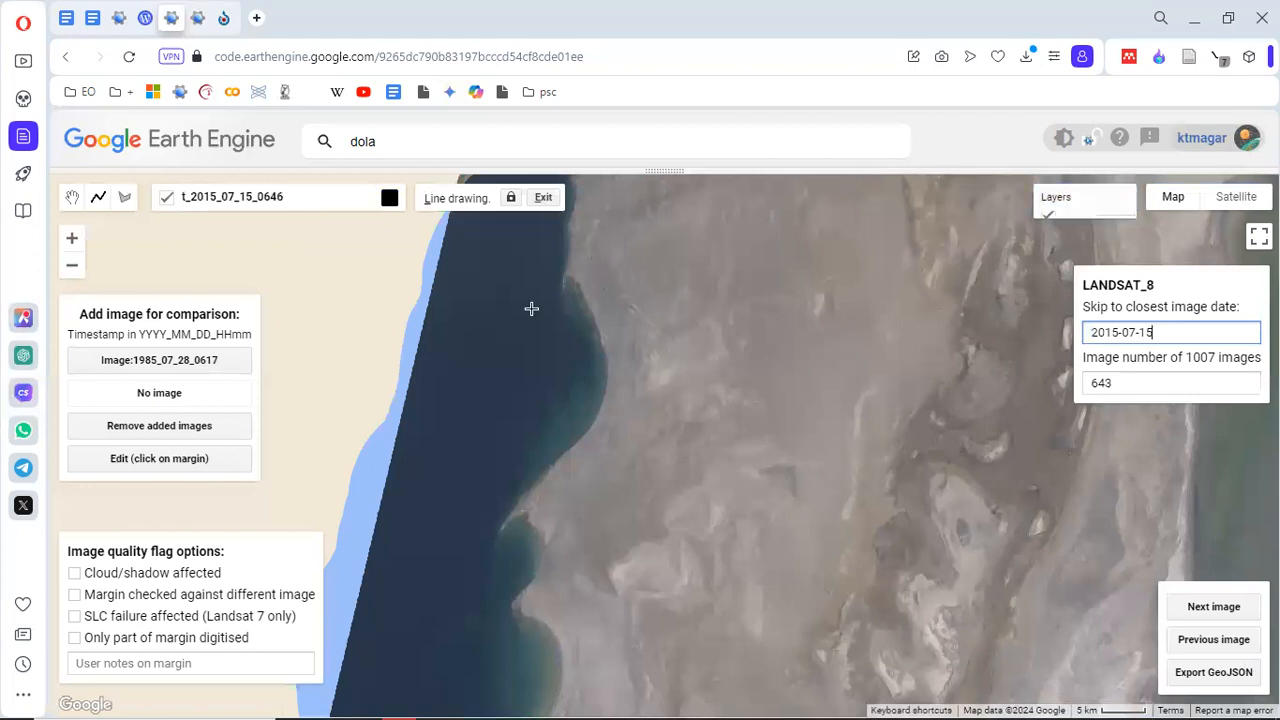
left_click(1210, 612)
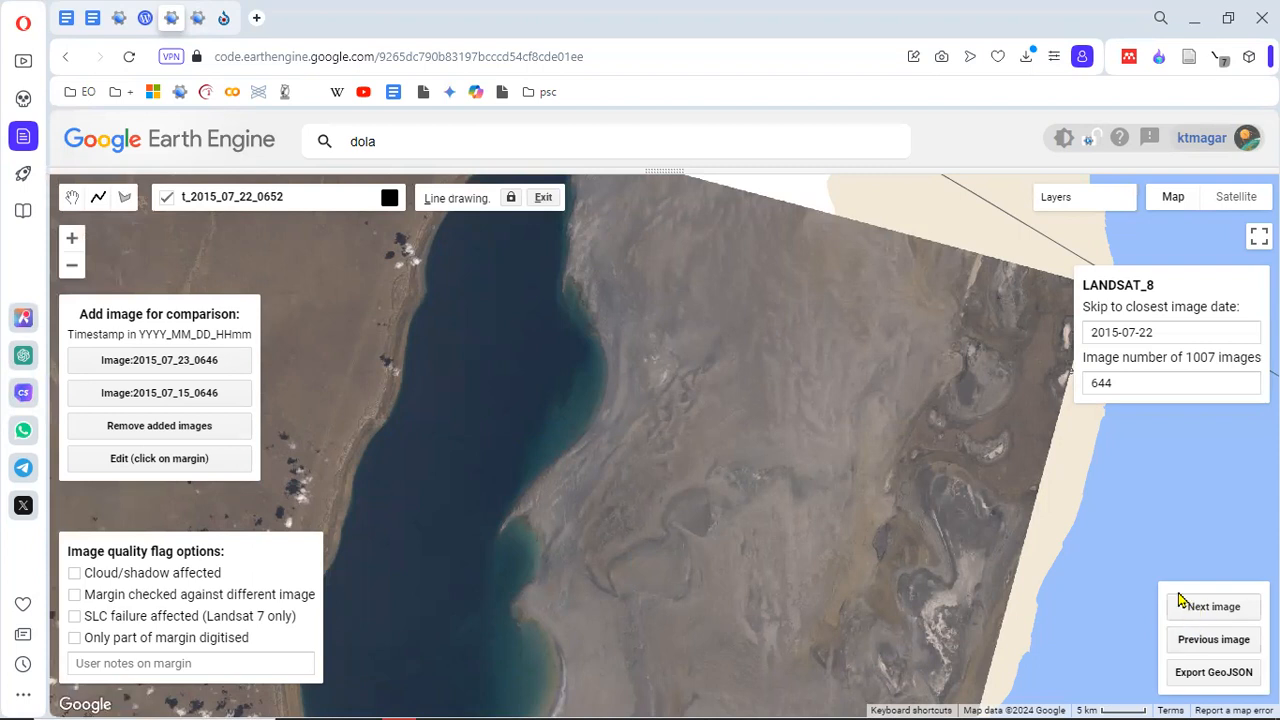
left_click_drag(665, 306, 750, 355)
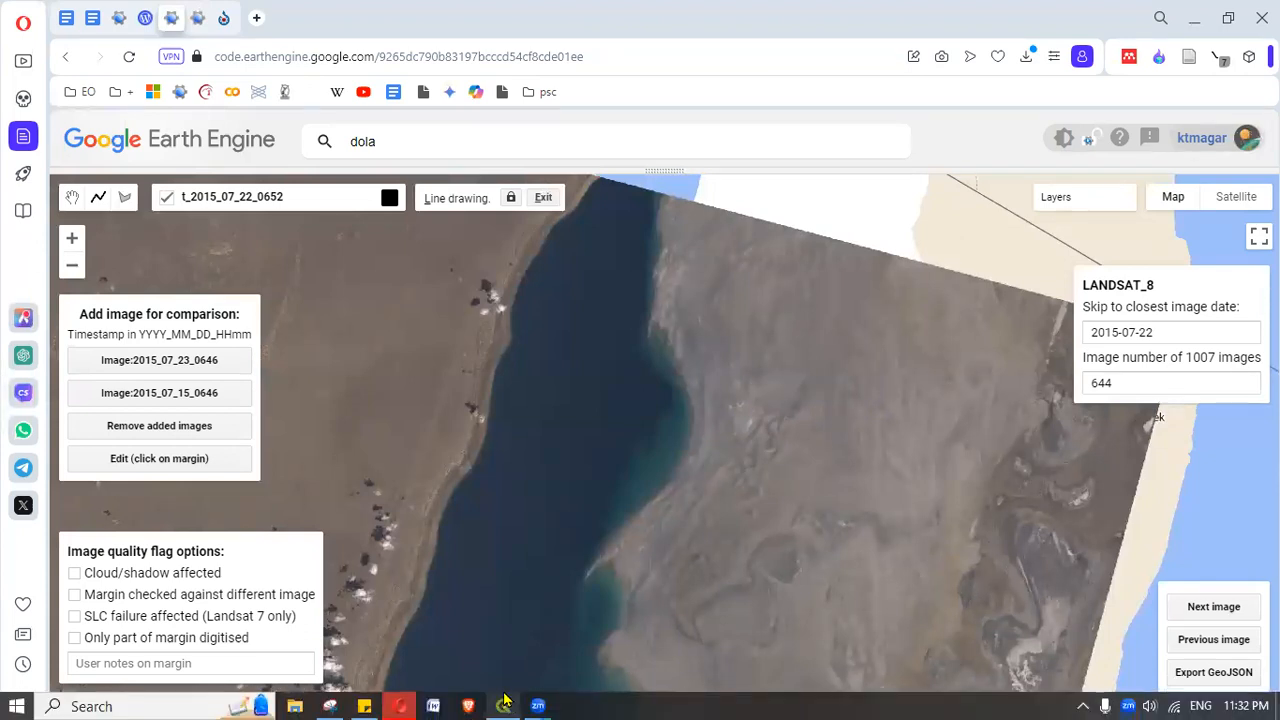
Step: Switch to QGIS and examine the digitized Aral Sea margins from 1984 to 2024 along the whole lake
mouse_move(505, 701)
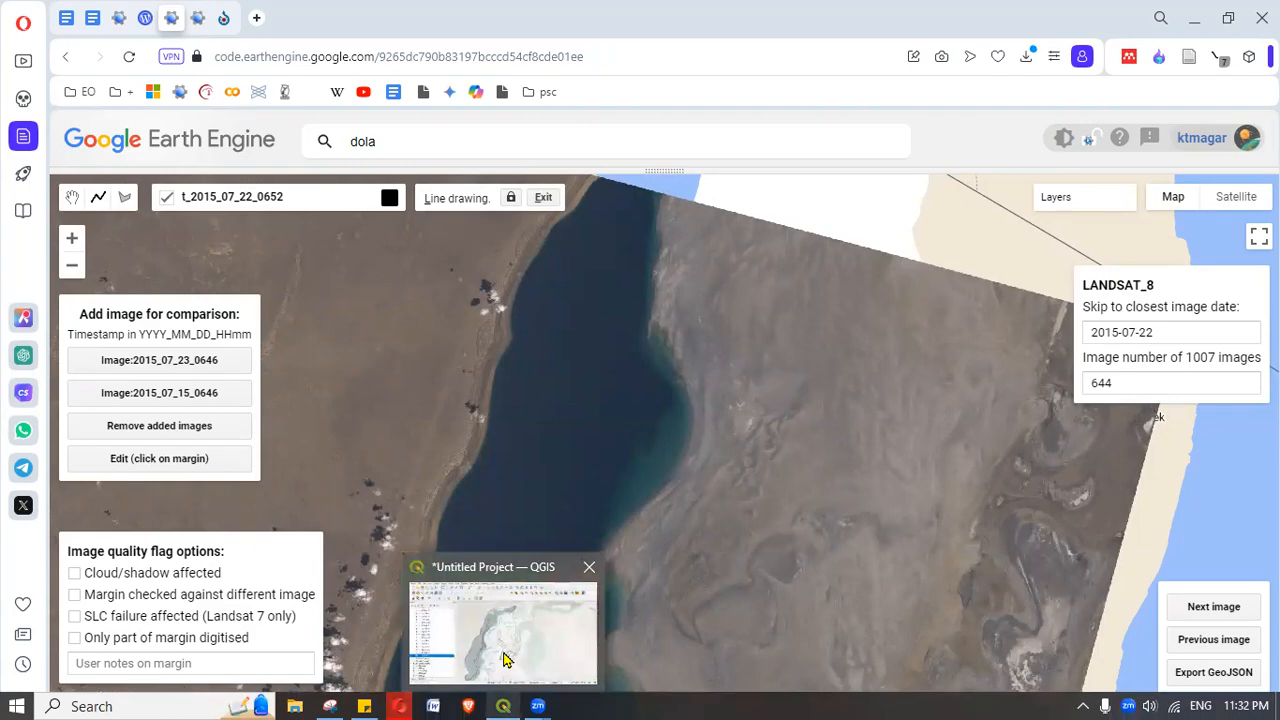
left_click(505, 658)
left_click_drag(695, 411, 697, 448)
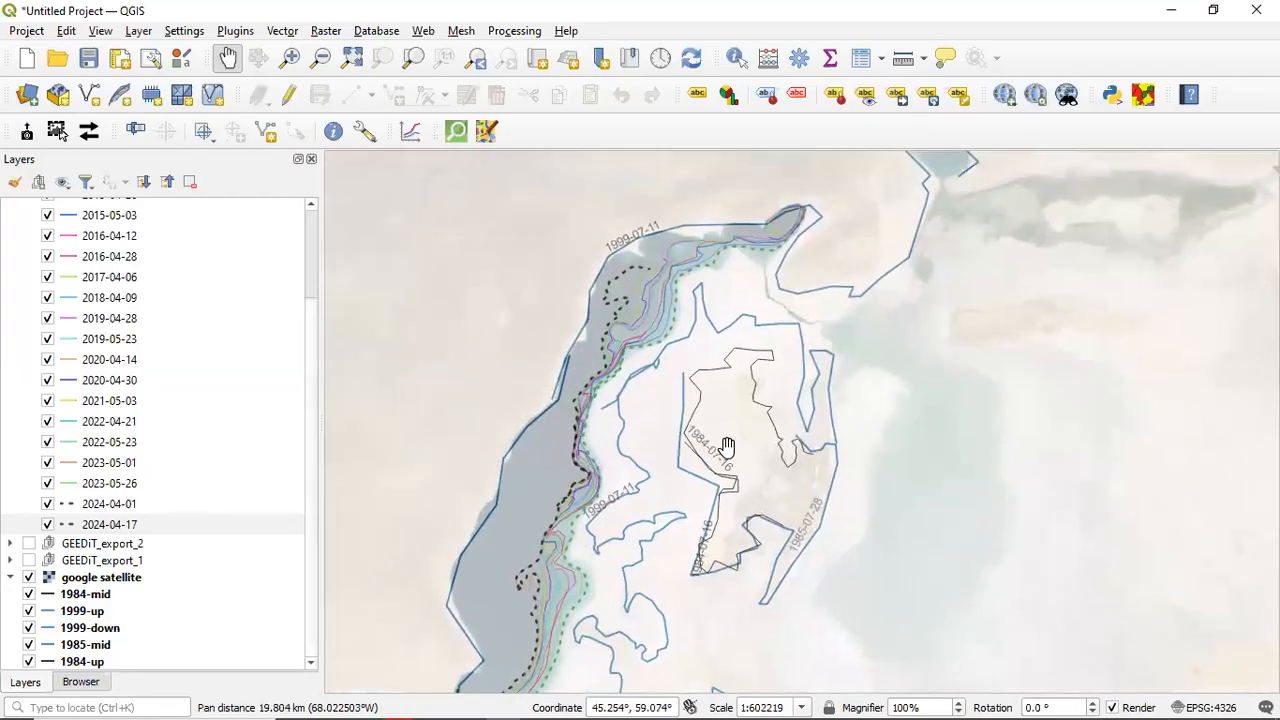
left_click_drag(641, 372, 684, 421)
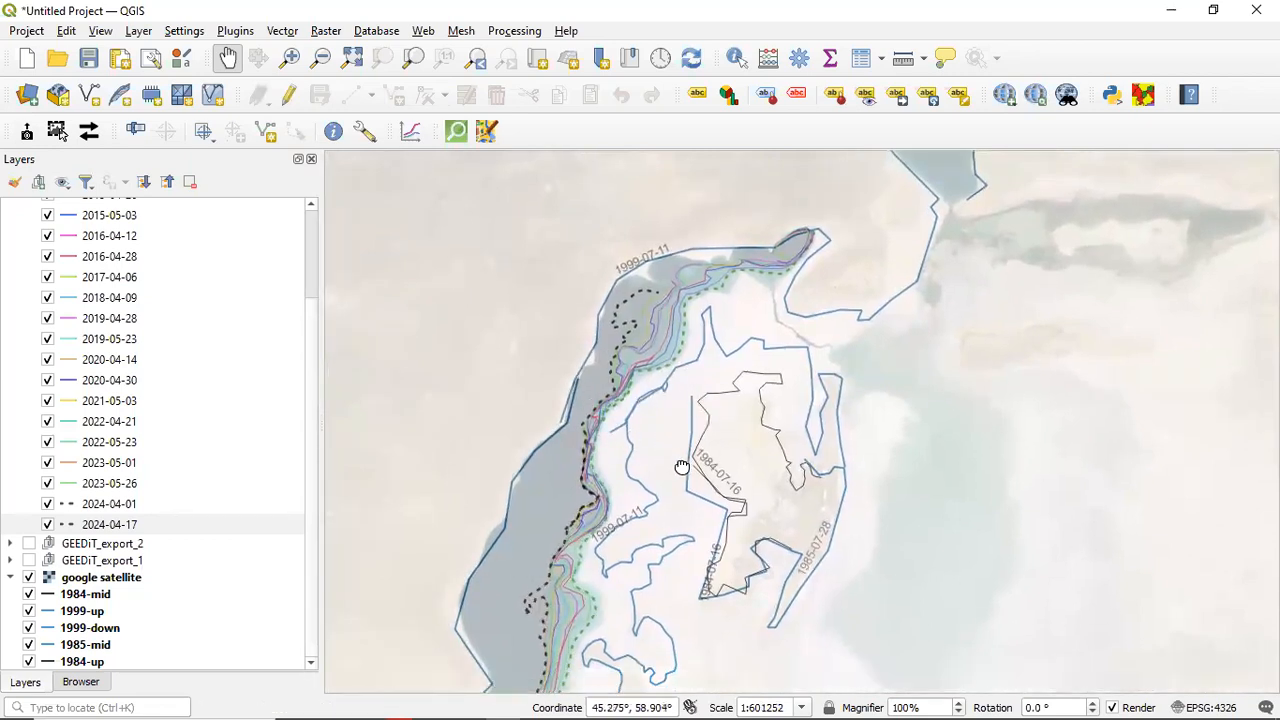
left_click_drag(680, 466, 677, 408)
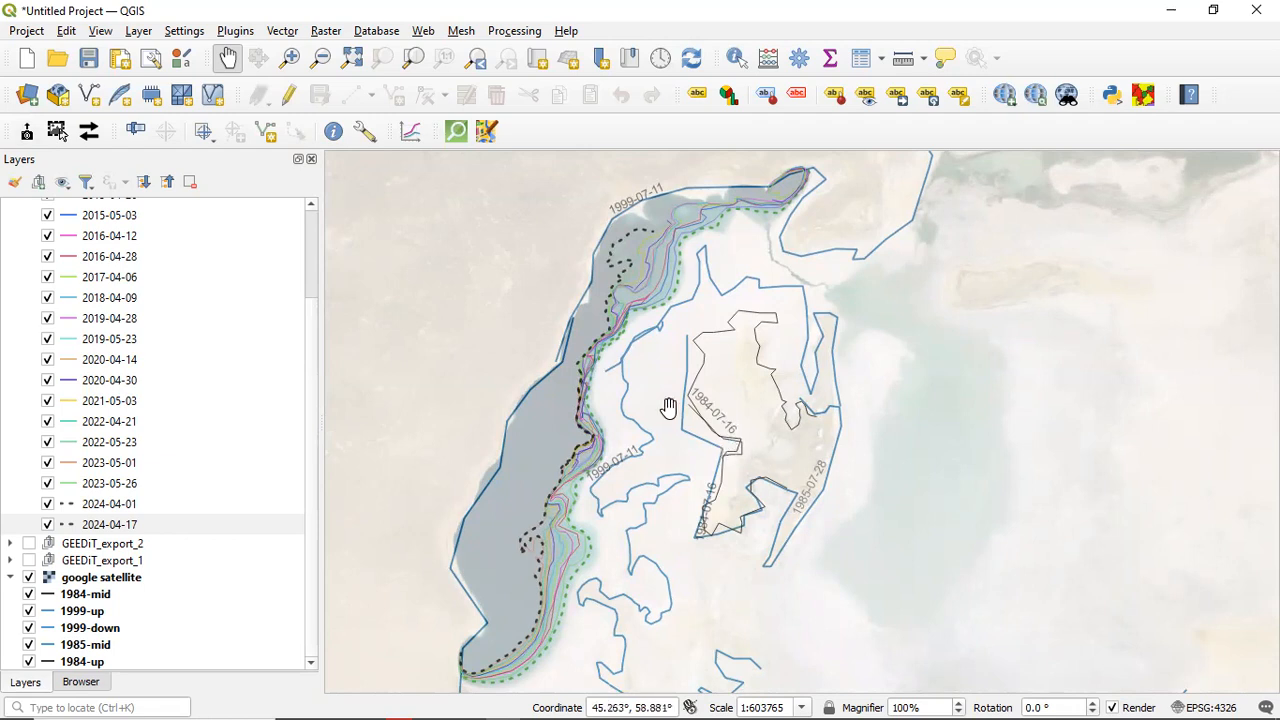
left_click_drag(685, 445, 725, 375)
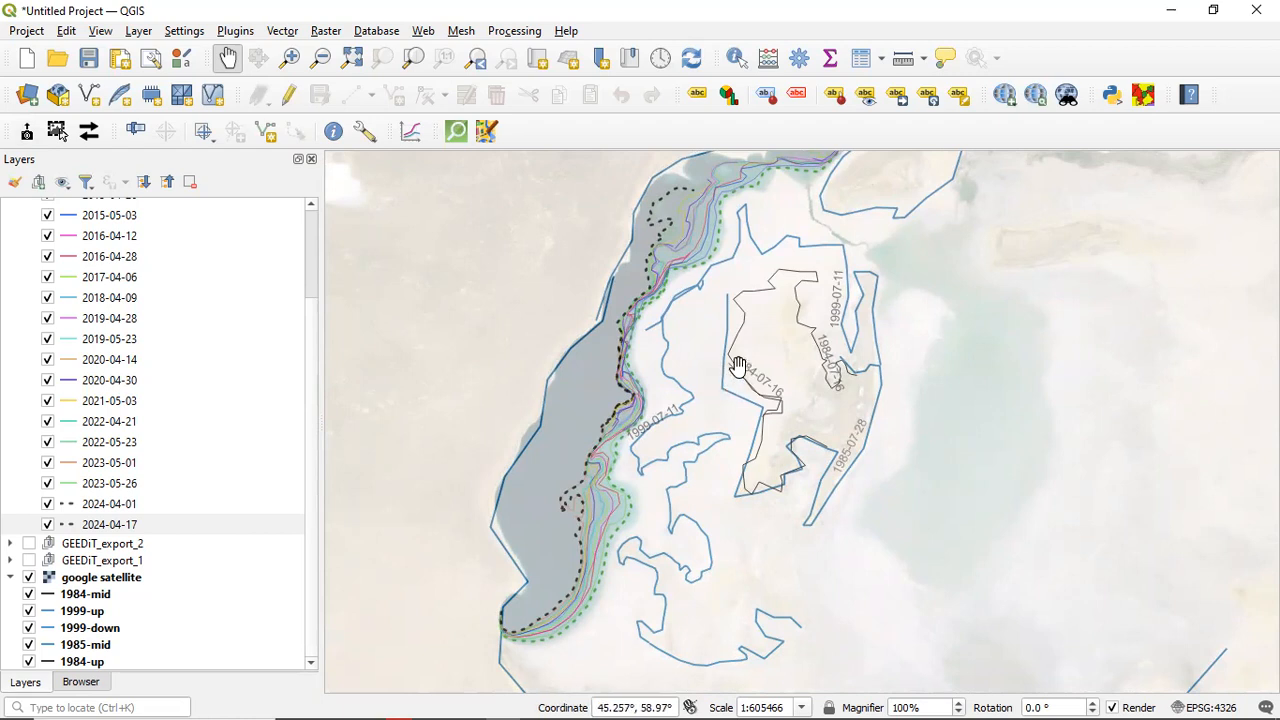
left_click_drag(740, 366, 712, 451)
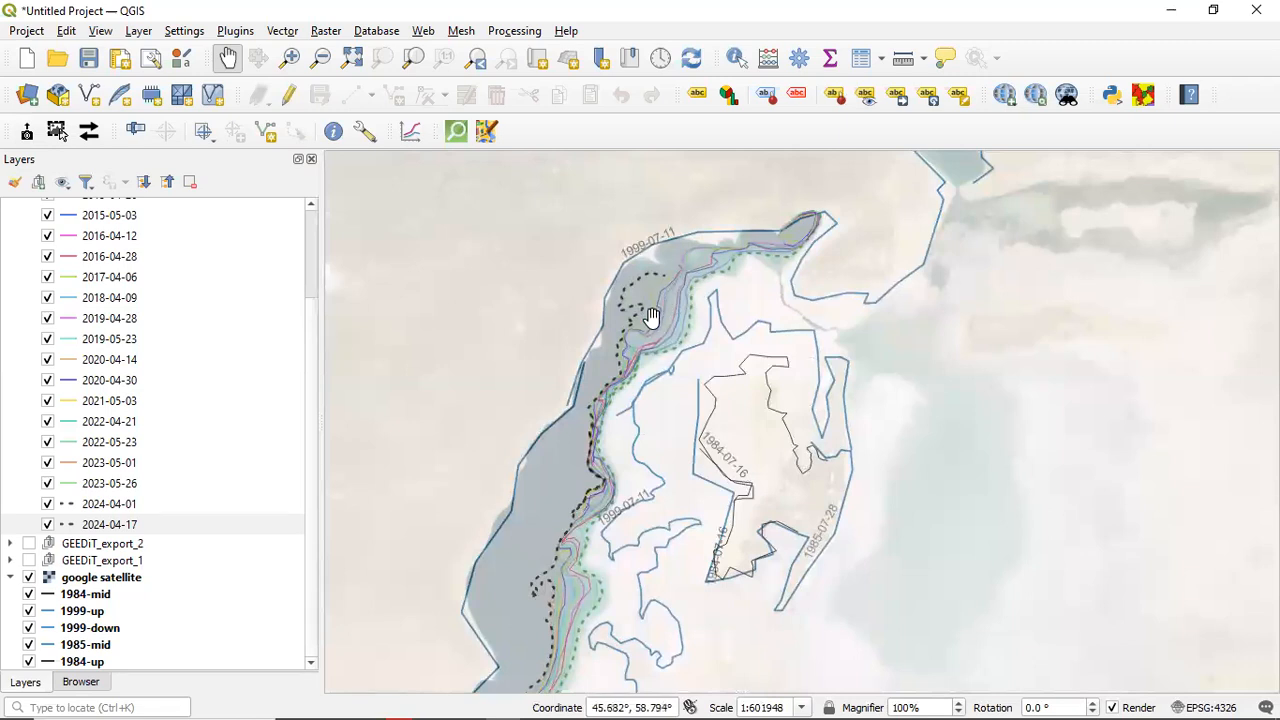
left_click_drag(622, 465, 635, 380)
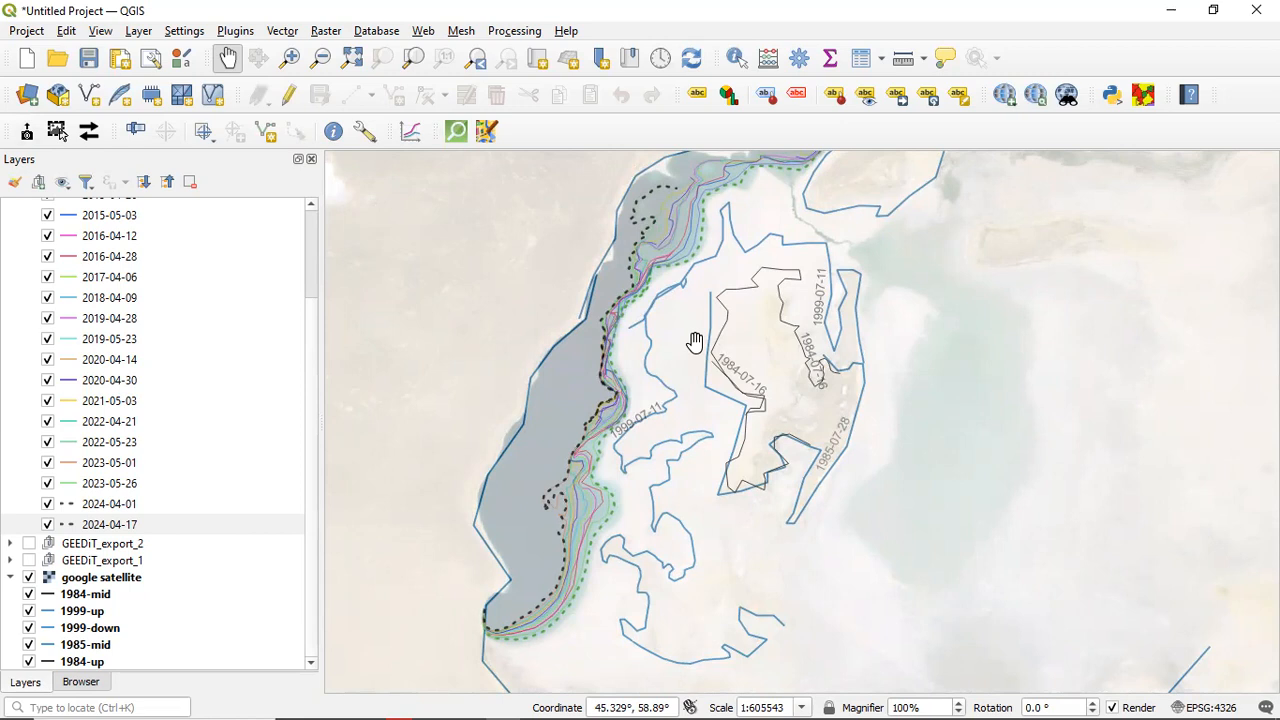
left_click_drag(729, 297, 714, 377)
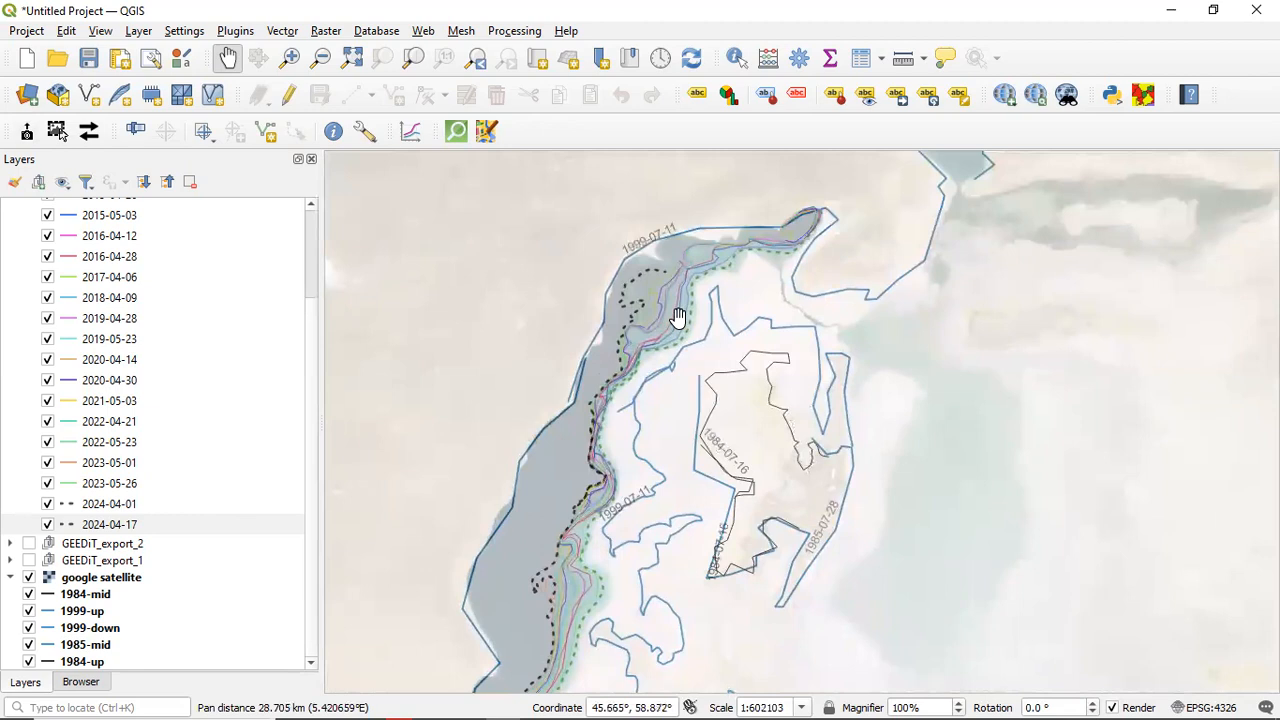